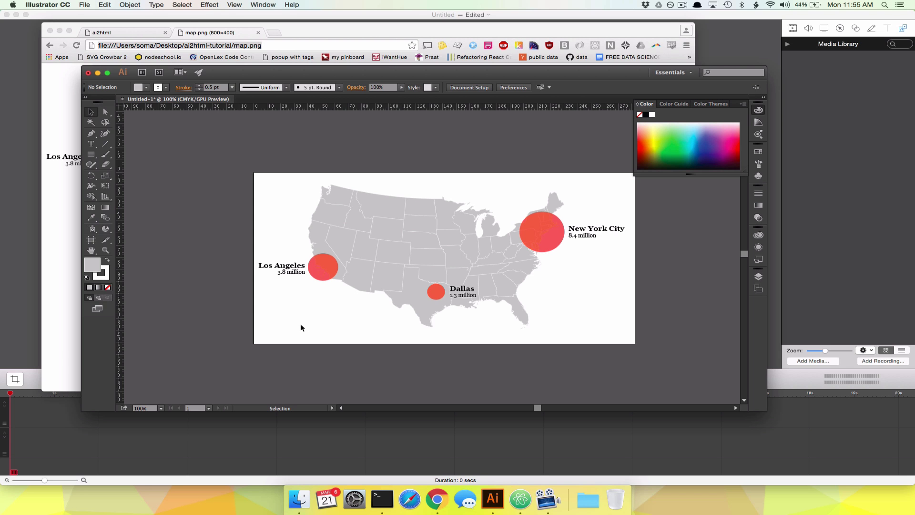
pyautogui.click(85, 5)
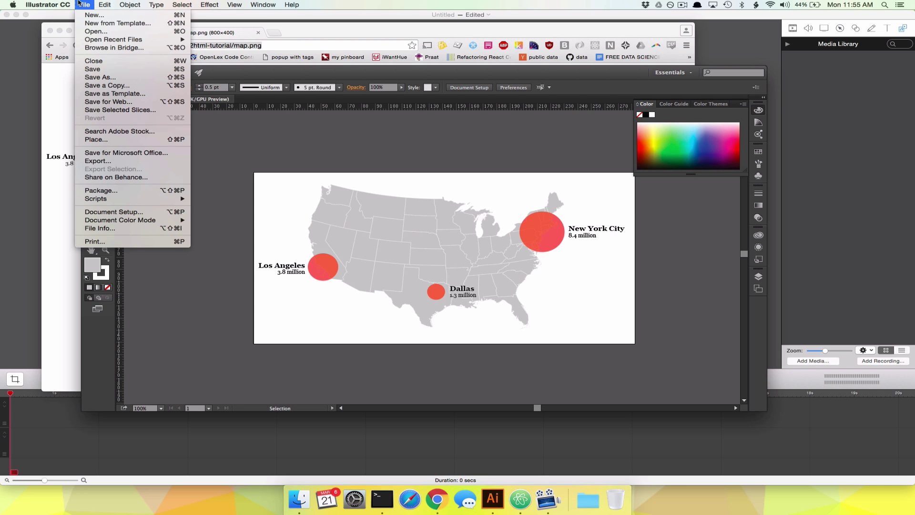
pyautogui.click(115, 103)
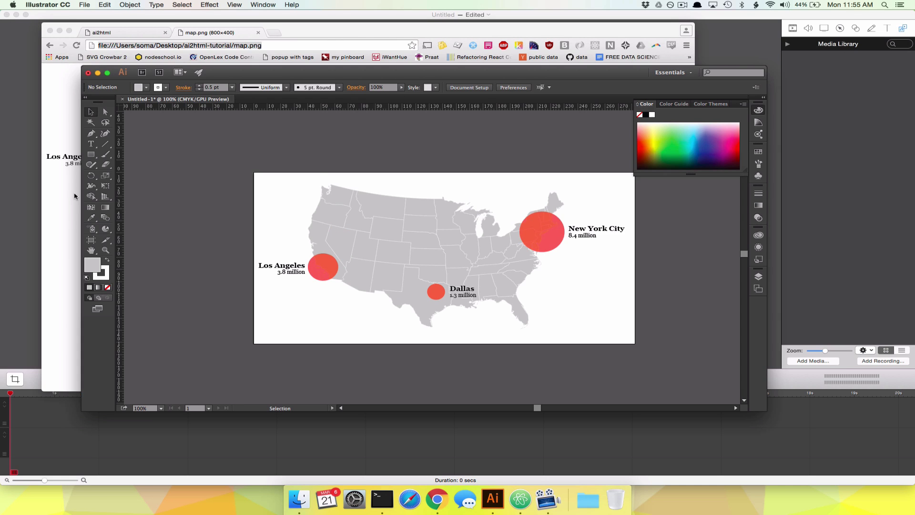
# - Switch to Chrome and make the browser window narrower and then wider to check how map.png scales
pyautogui.click(55, 173)
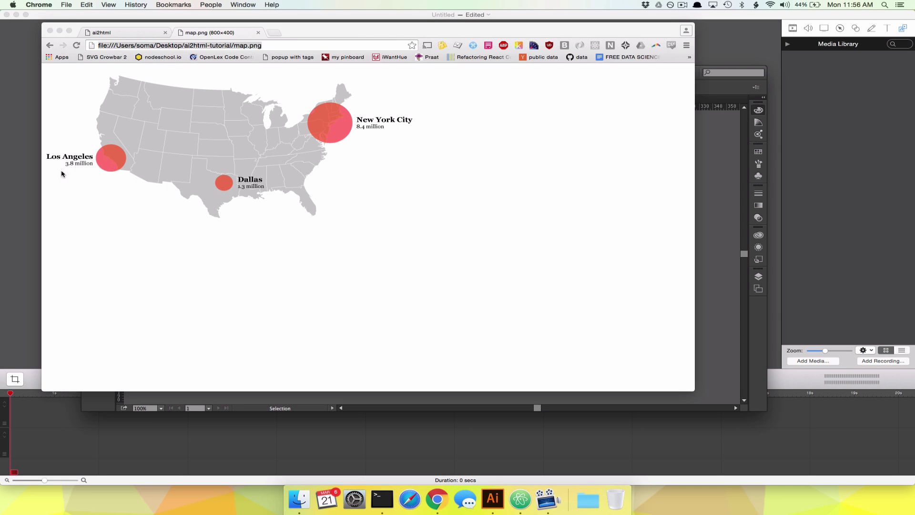
pyautogui.doubleClick(236, 45)
pyautogui.click(483, 248)
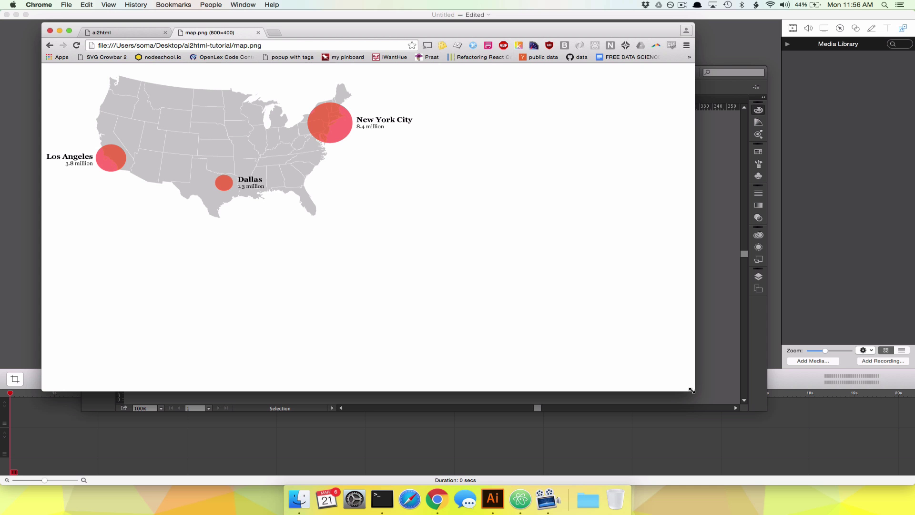
pyautogui.moveTo(692, 390); pyautogui.dragTo(232, 366)
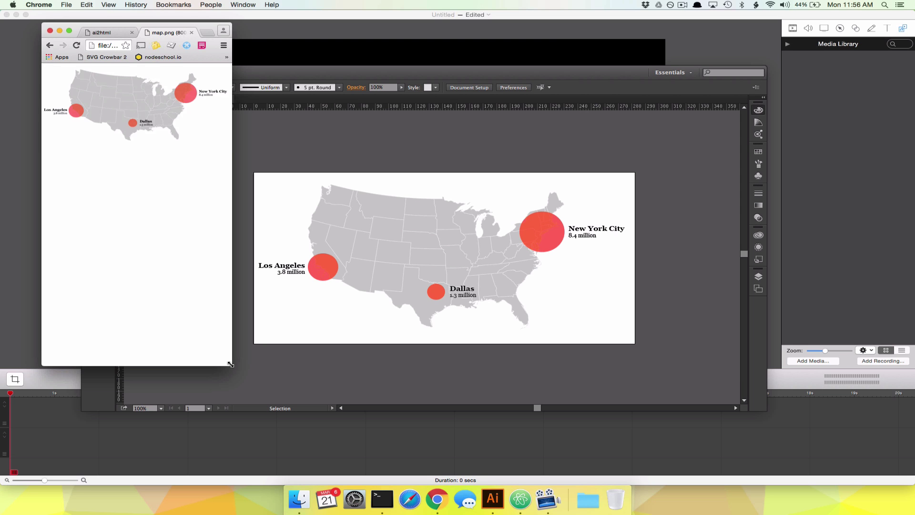
pyautogui.moveTo(231, 364); pyautogui.dragTo(622, 349)
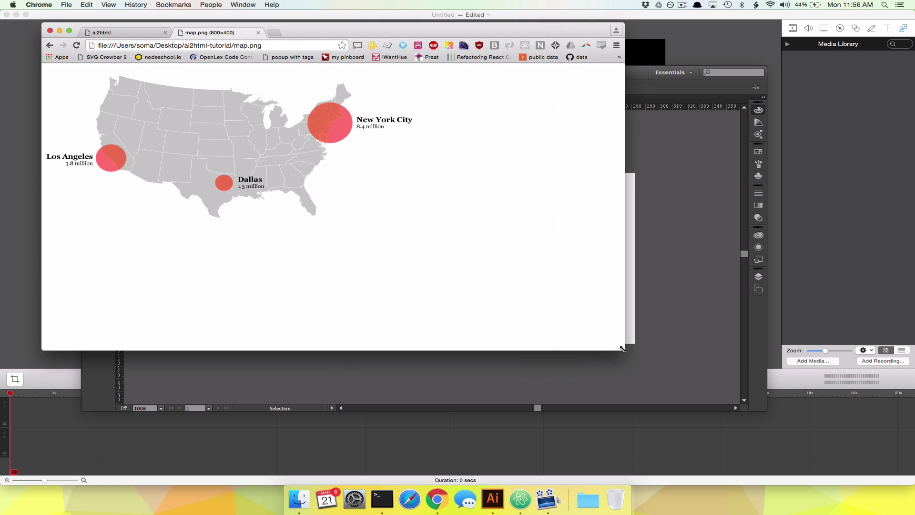
pyautogui.click(679, 233)
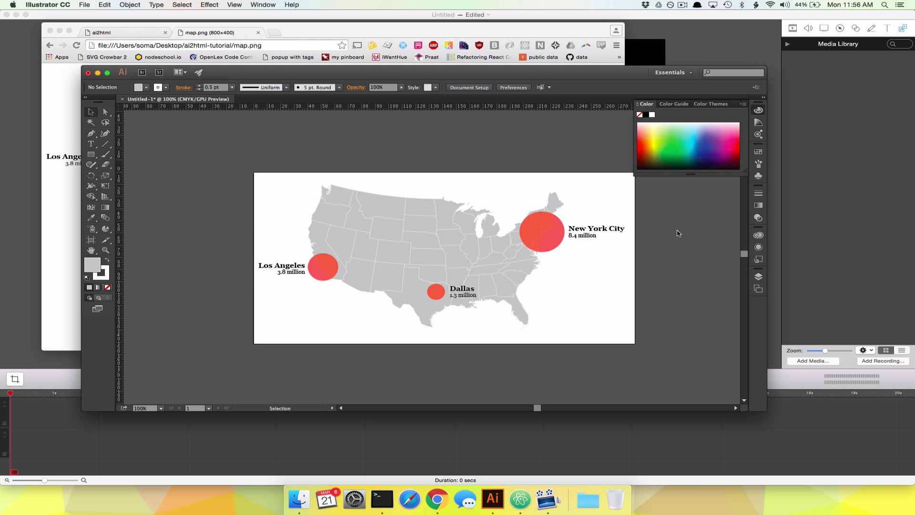
pyautogui.scroll(-1, 679, 233)
pyautogui.hscroll(1, 678, 233)
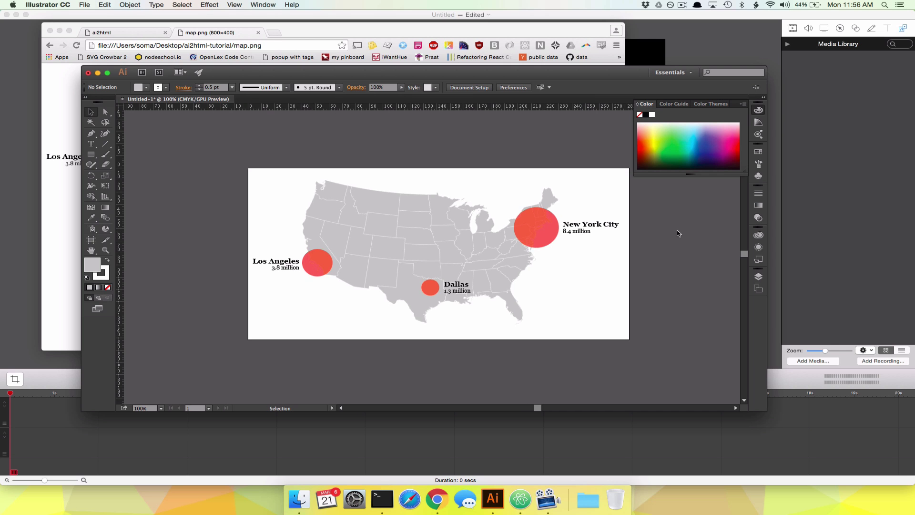
# - Switch to Chrome and view the ai2html.org home page
pyautogui.click(60, 140)
pyautogui.click(120, 34)
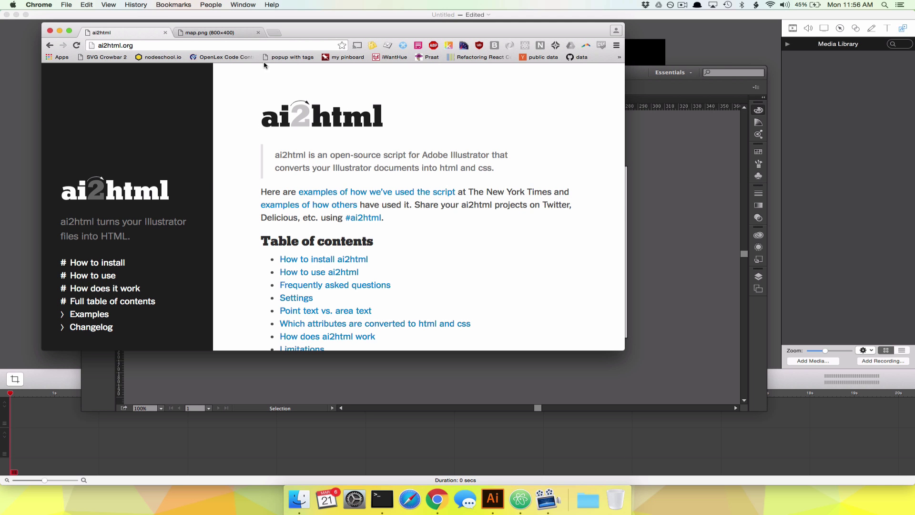
pyautogui.click(100, 45)
pyautogui.click(149, 46)
pyautogui.click(556, 171)
# - Switch to Illustrator and start a new document 800 px wide and 400 px high, with its units set to Pixels
pyautogui.click(686, 132)
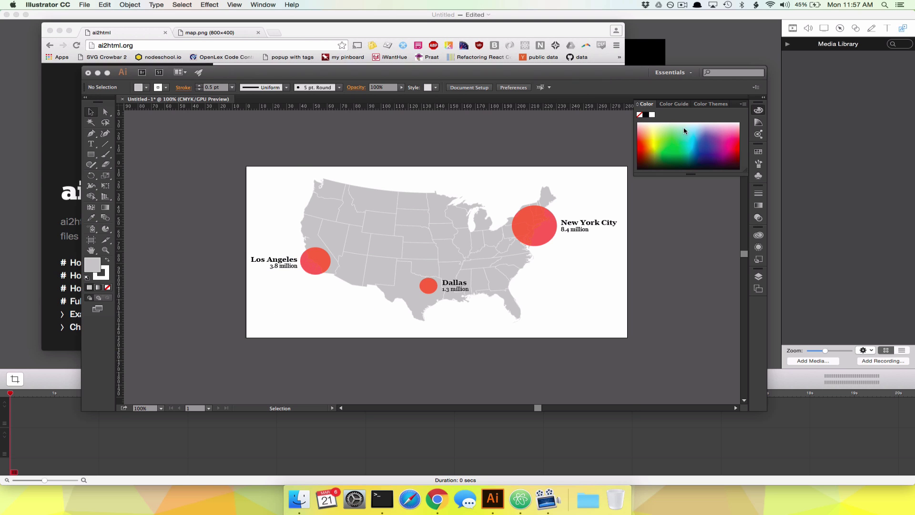
pyautogui.click(84, 5)
pyautogui.click(92, 18)
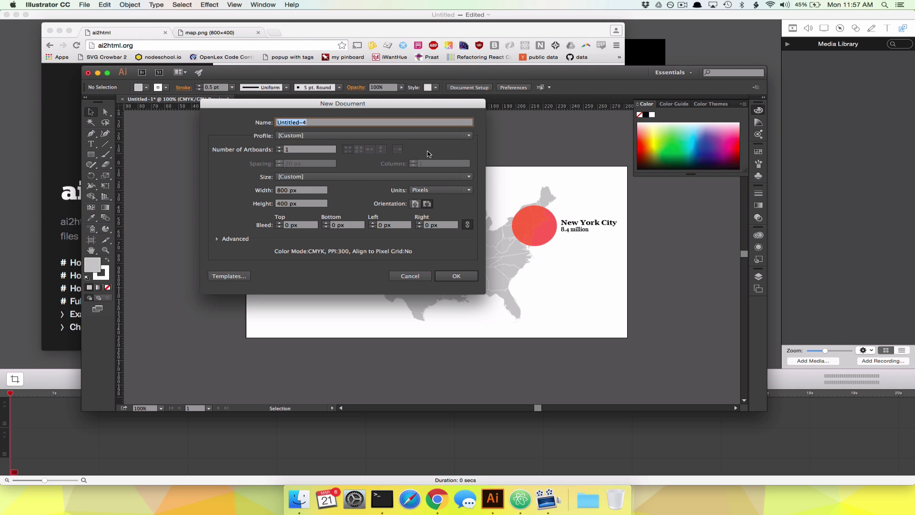
pyautogui.click(441, 190)
pyautogui.click(451, 227)
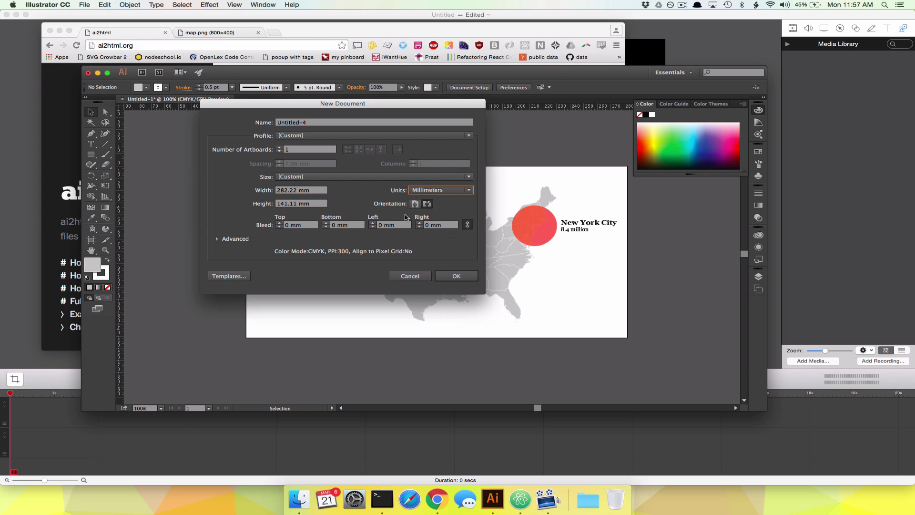
pyautogui.click(470, 191)
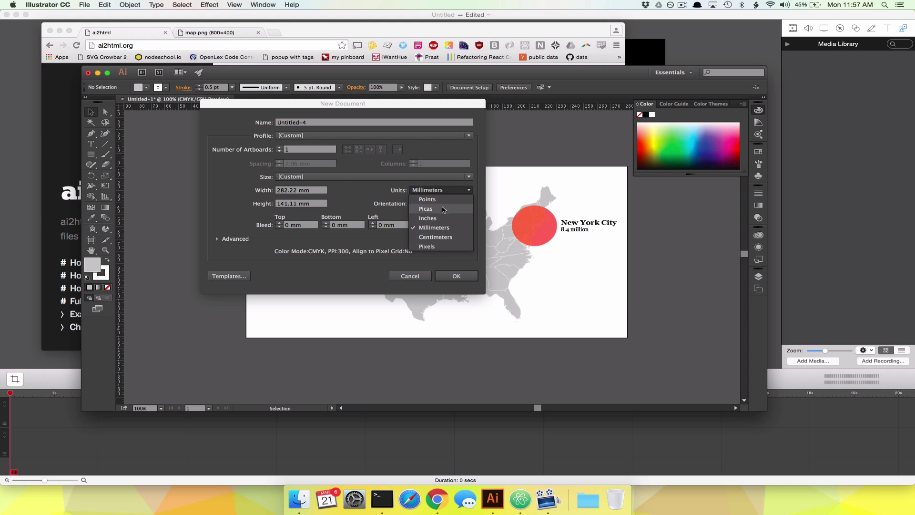
pyautogui.click(428, 247)
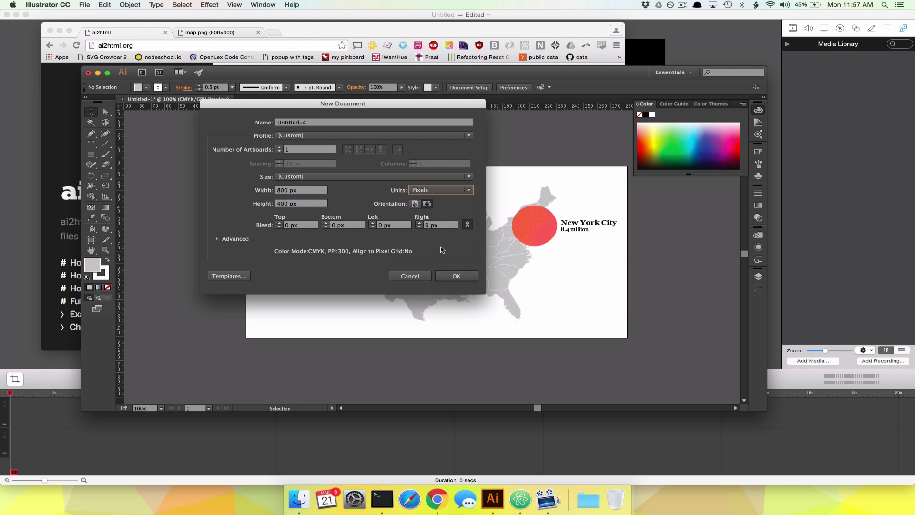
pyautogui.doubleClick(282, 191)
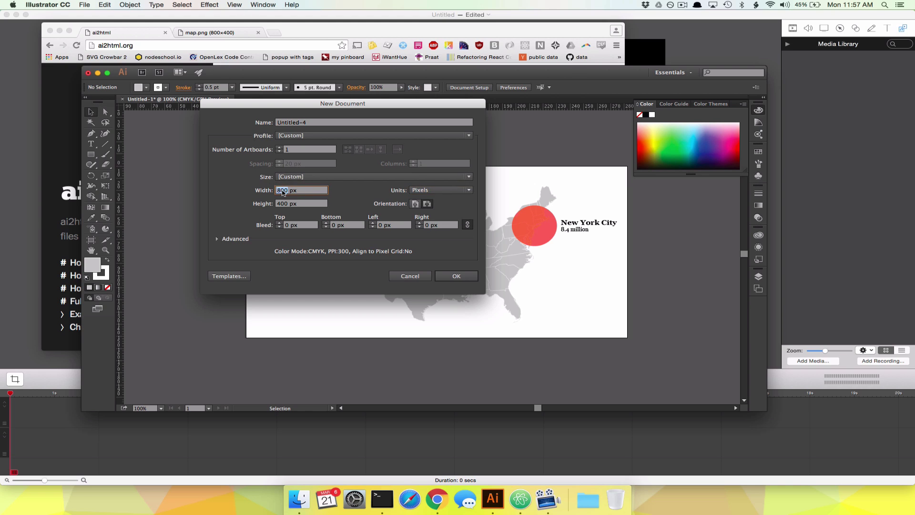
pyautogui.doubleClick(284, 204)
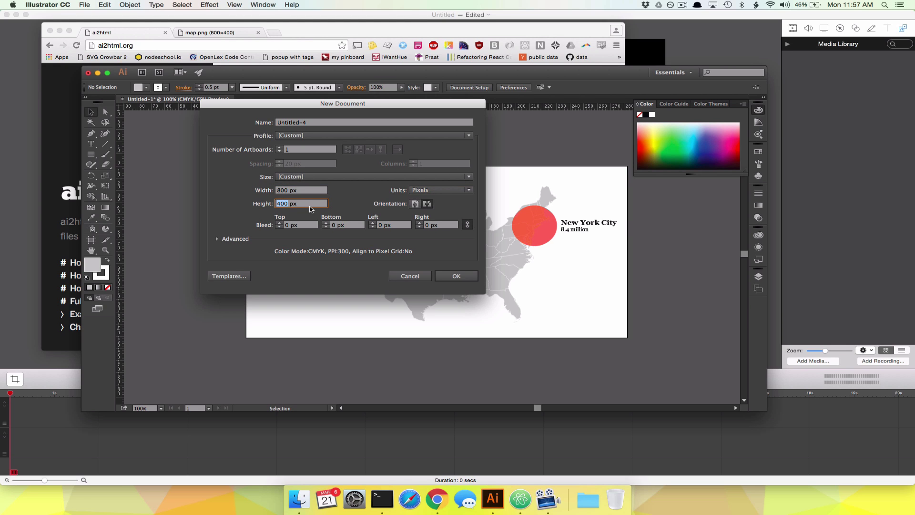
pyautogui.click(297, 204)
# - Set the new document's color mode to RGB, create it and show it at 100% zoom
pyautogui.click(217, 239)
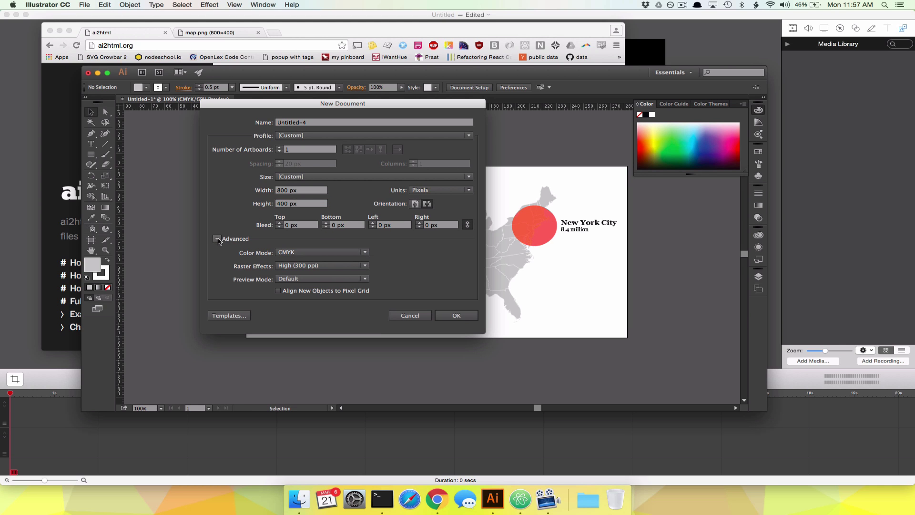
pyautogui.click(297, 253)
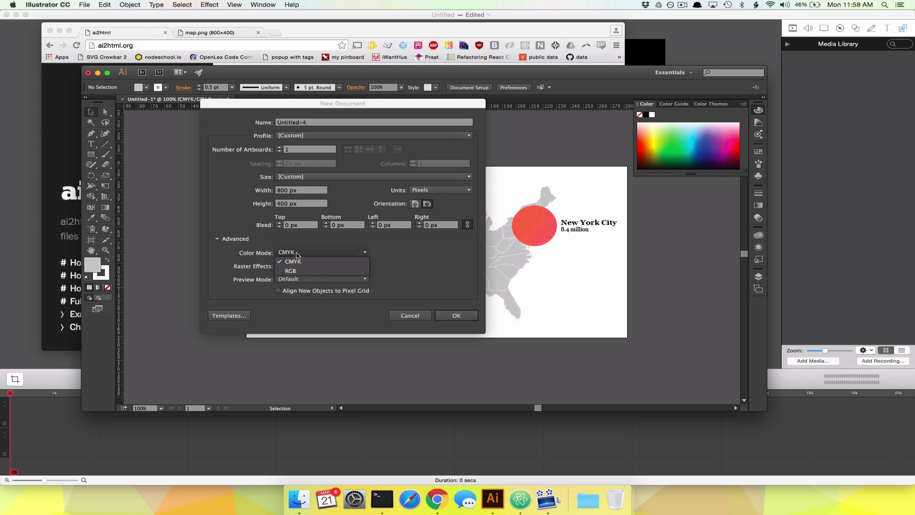
pyautogui.click(322, 275)
pyautogui.moveTo(379, 253)
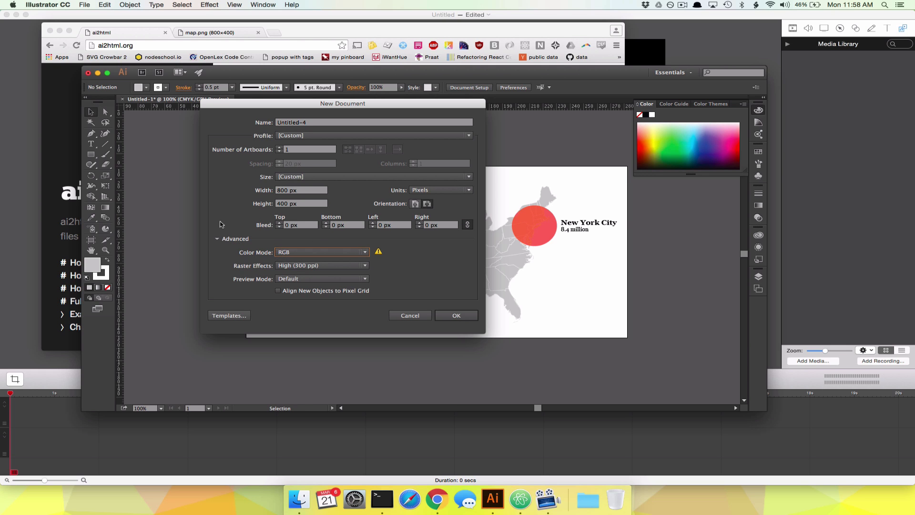
pyautogui.click(457, 317)
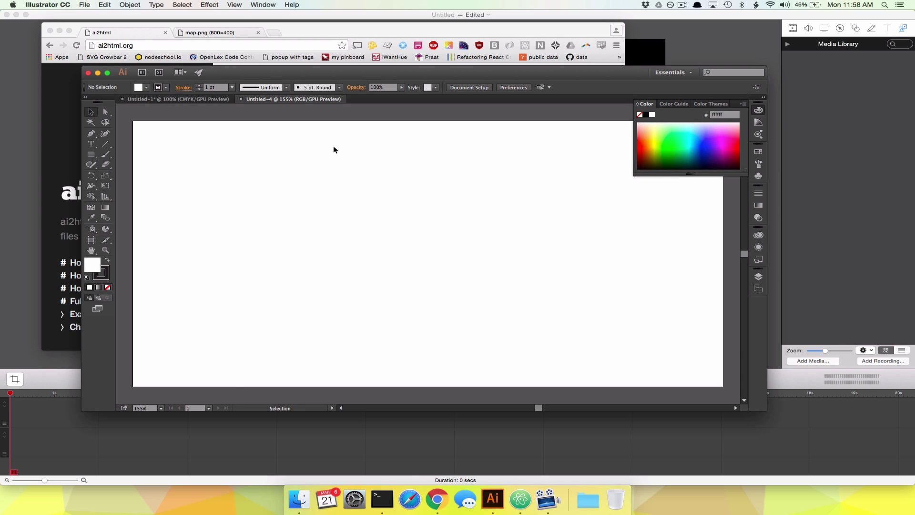
pyautogui.press('super+1')
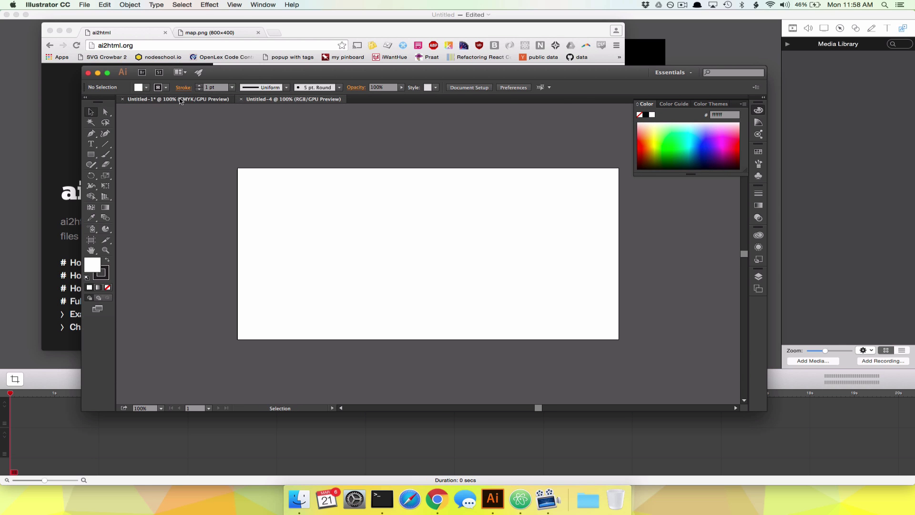
# - Copy all the map artwork from the CMYK document Untitled-1 into the new RGB document and deselect it
pyautogui.click(180, 100)
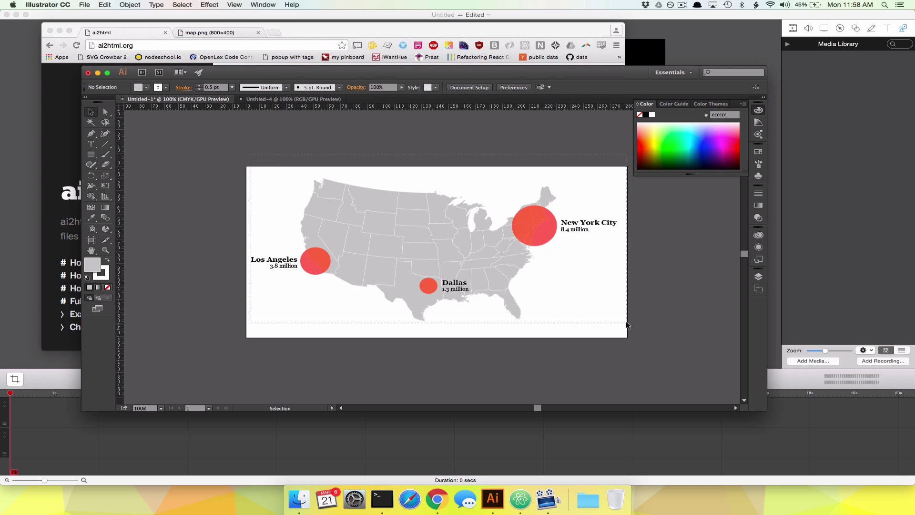
pyautogui.press('super+a')
pyautogui.click(280, 100)
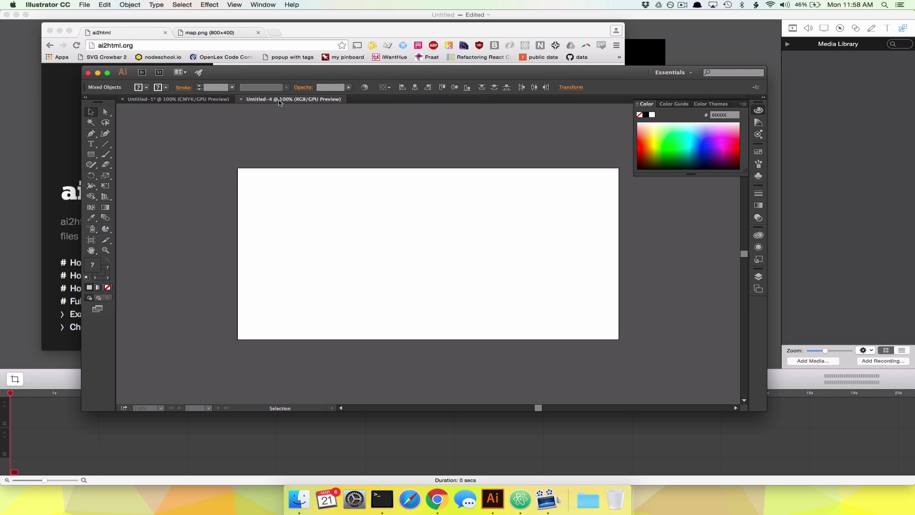
pyautogui.press('super+v')
pyautogui.click(265, 173)
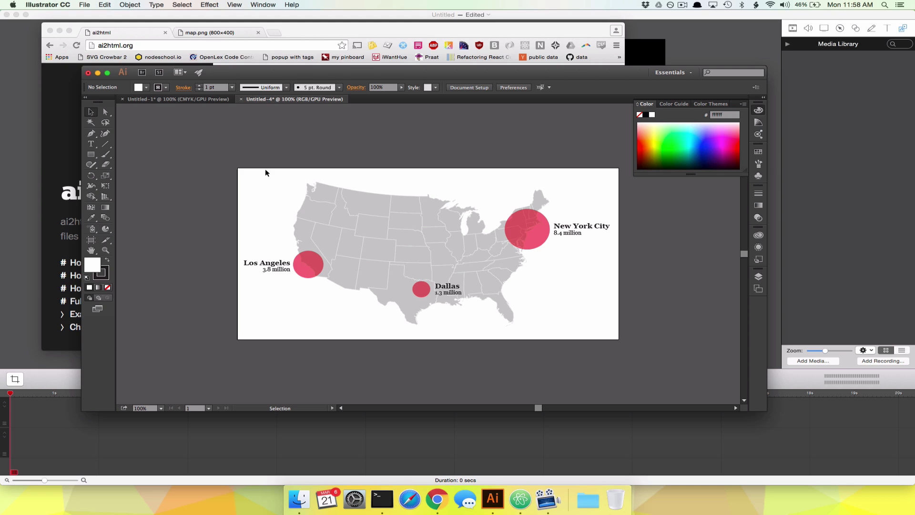
# - Switch to Chrome and open the latest version of the script from the ai2html installation instructions
pyautogui.click(73, 120)
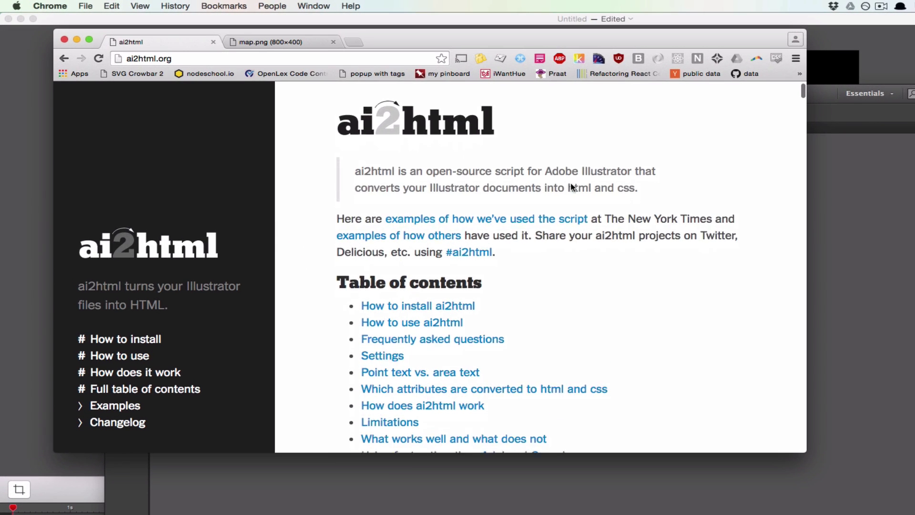
pyautogui.scroll(-2, 525, 224)
pyautogui.click(465, 260)
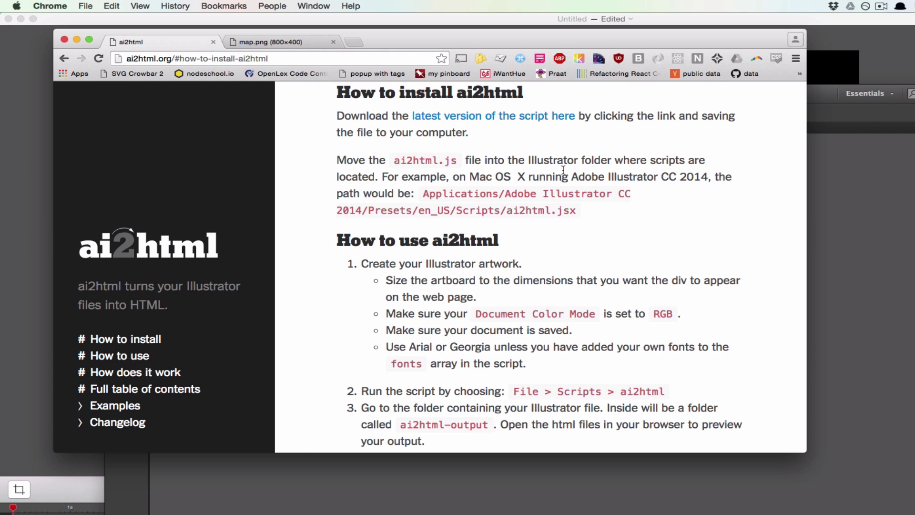
pyautogui.click(449, 119)
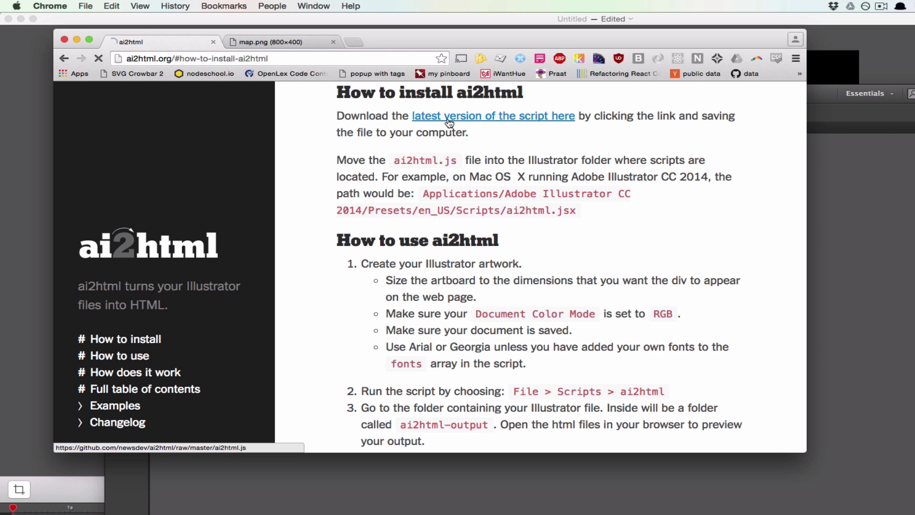
# - Look through the ai2html.js code and highlight the Illustrator Scripts folder path in its installation comments
pyautogui.moveTo(56, 91); pyautogui.dragTo(409, 423)
pyautogui.scroll(-20, 535, 383)
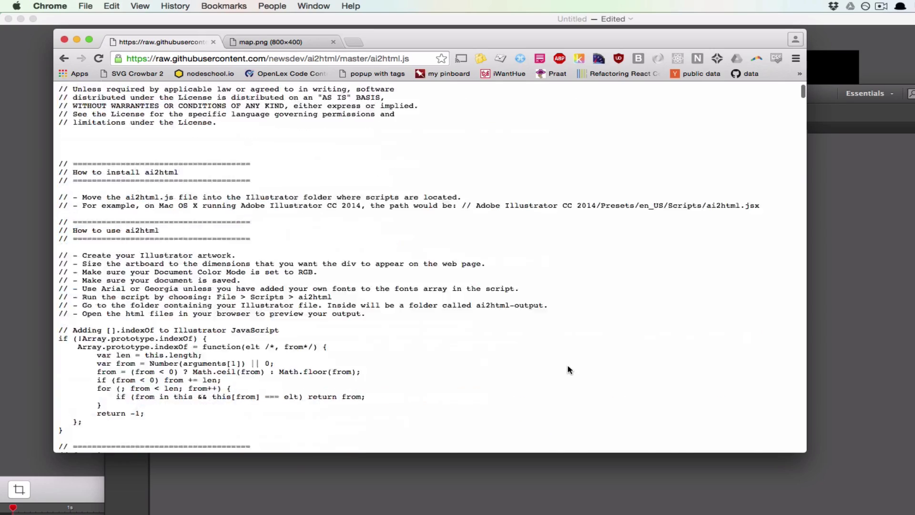
pyautogui.scroll(20, 569, 385)
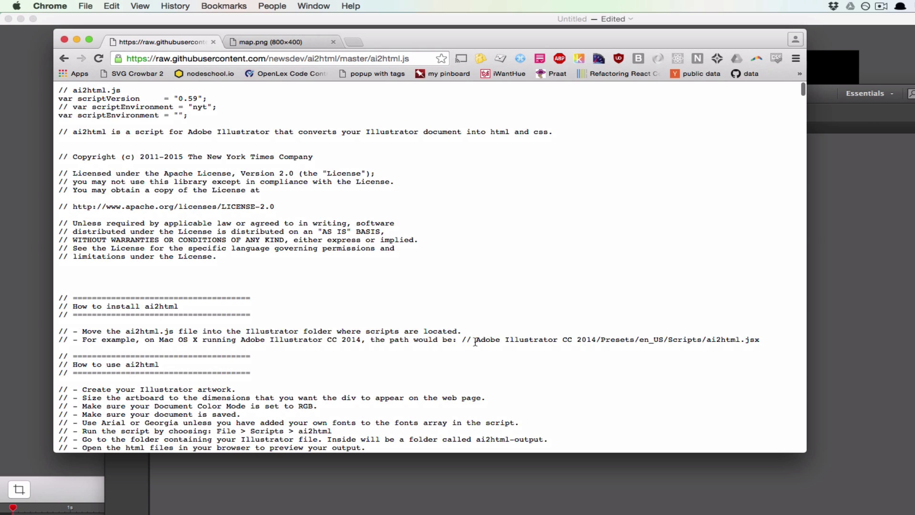
pyautogui.moveTo(472, 341); pyautogui.dragTo(762, 341)
pyautogui.moveTo(477, 339); pyautogui.dragTo(755, 339)
pyautogui.click(756, 338)
# - Start saving the ai2html script page as a file and show the Applications folder's contents as icons
pyautogui.click(86, 4)
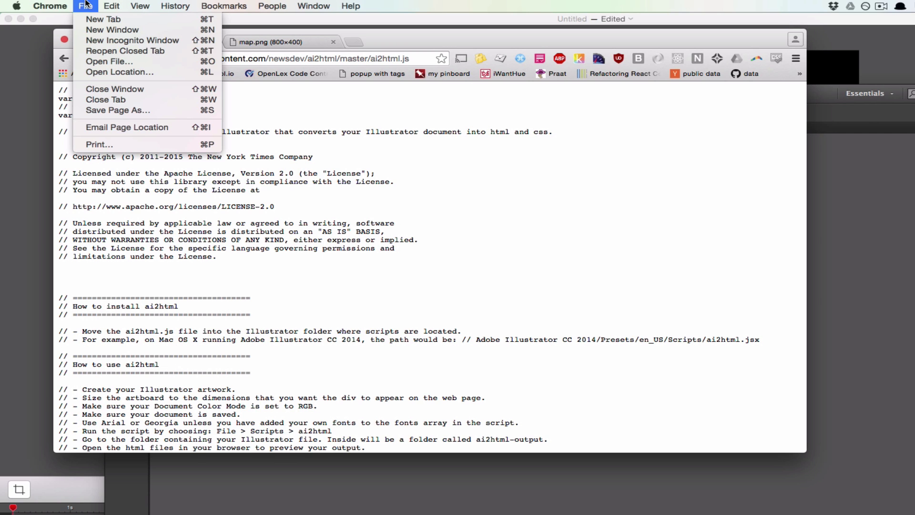
pyautogui.click(150, 110)
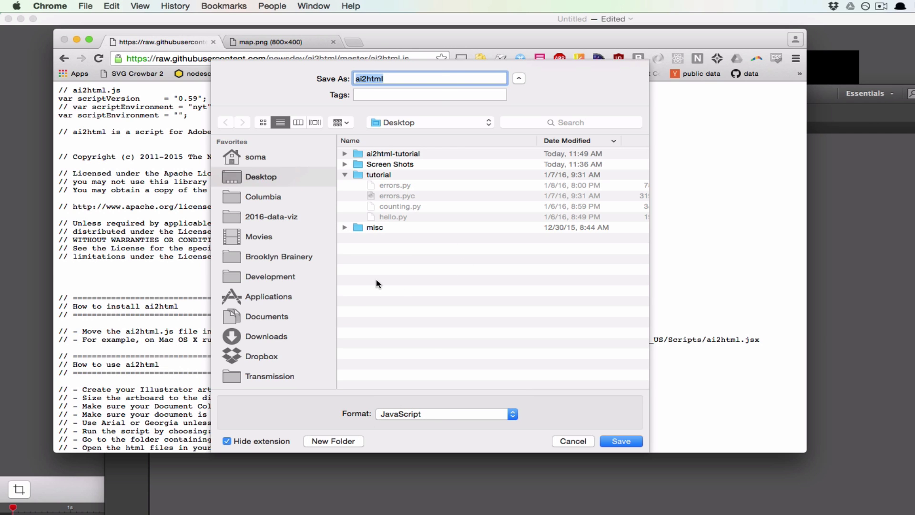
pyautogui.click(269, 298)
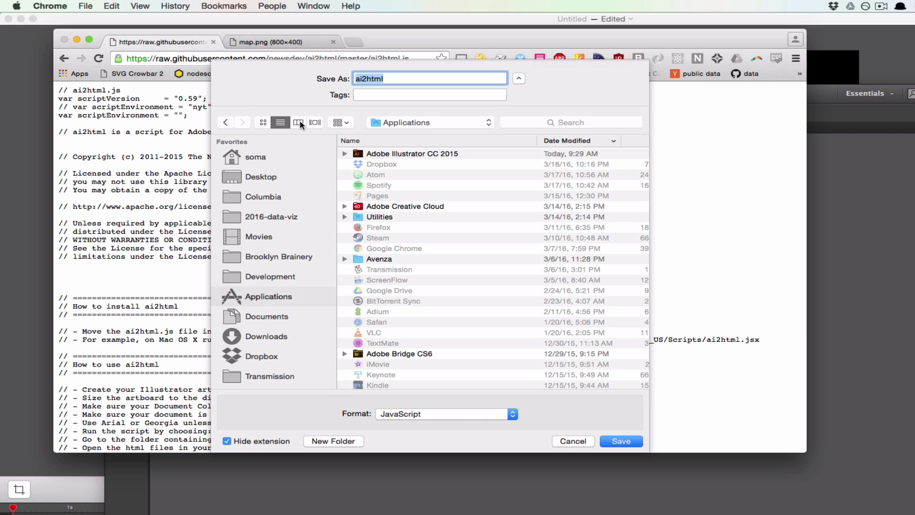
pyautogui.click(263, 124)
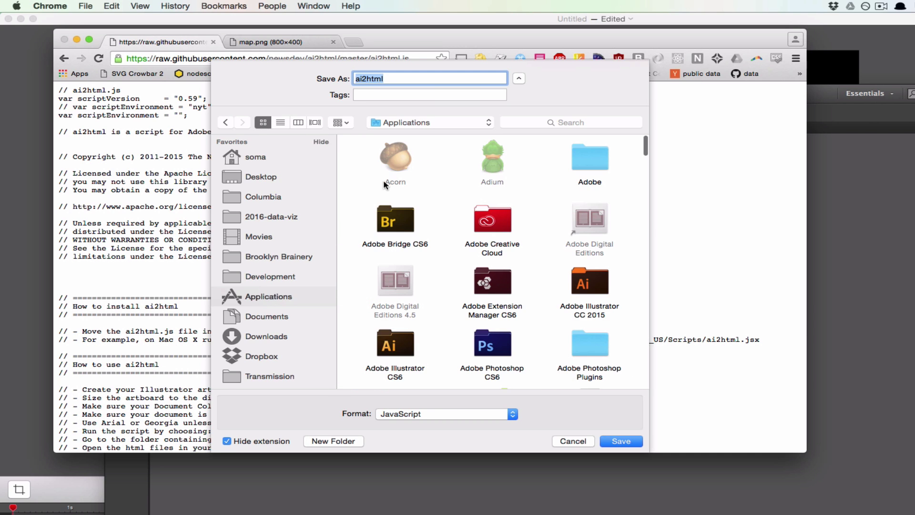
pyautogui.scroll(-1, 441, 350)
pyautogui.scroll(1, 441, 350)
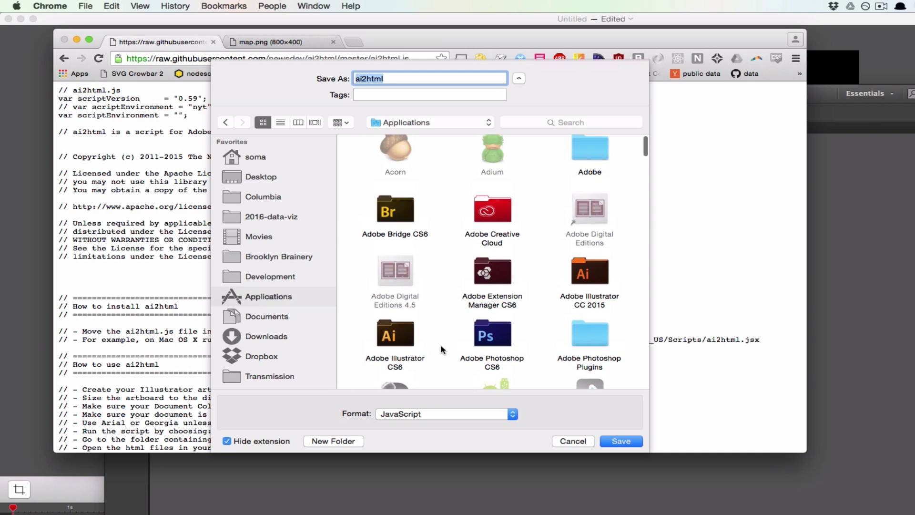
# - Save the page as JavaScript file ai2html in Adobe Illustrator CC 2015/Presets/en_US/Scripts and dismiss the download notice
pyautogui.click(603, 269)
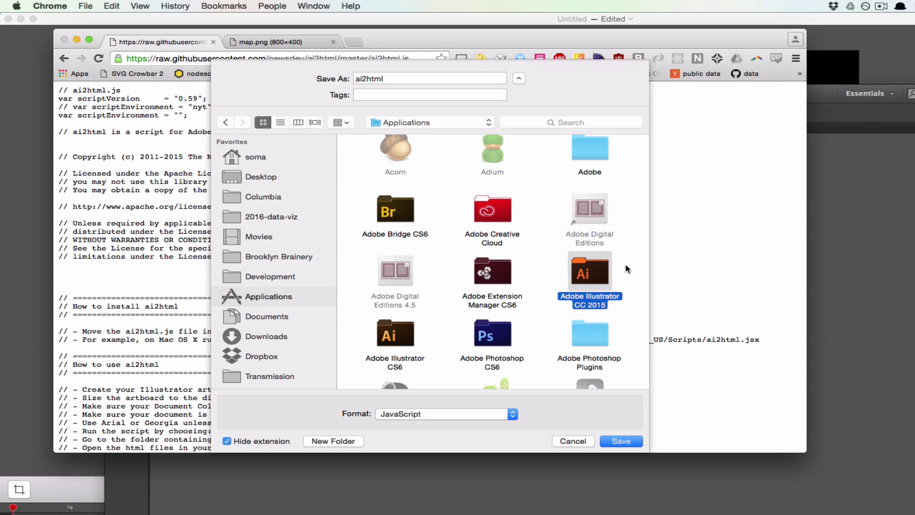
pyautogui.click(402, 333)
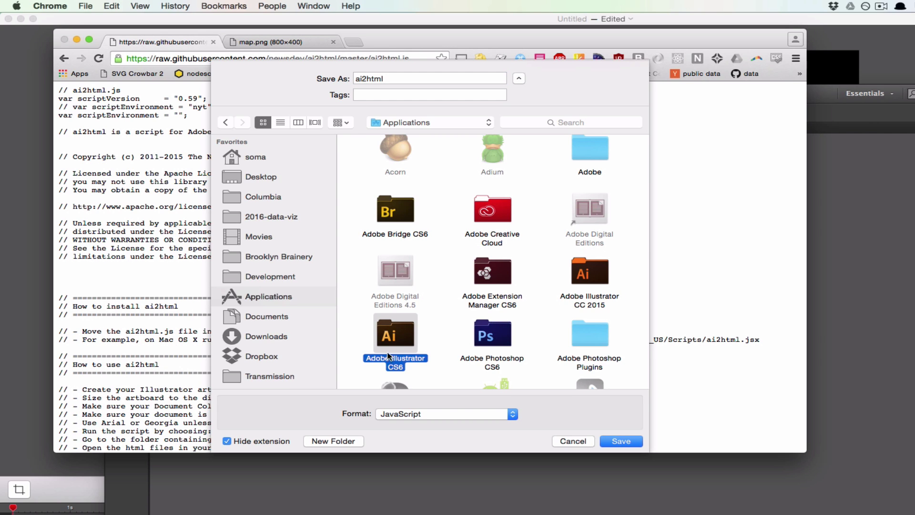
pyautogui.click(594, 270)
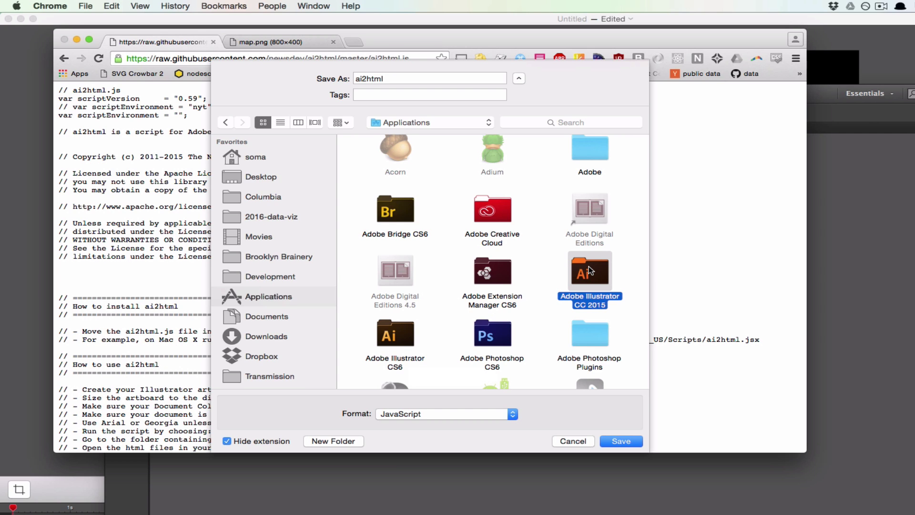
pyautogui.doubleClick(591, 267)
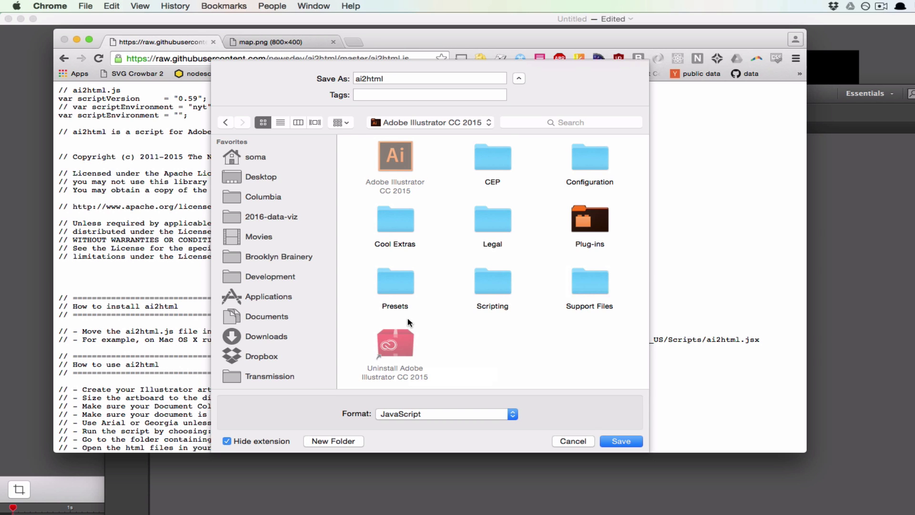
pyautogui.doubleClick(397, 285)
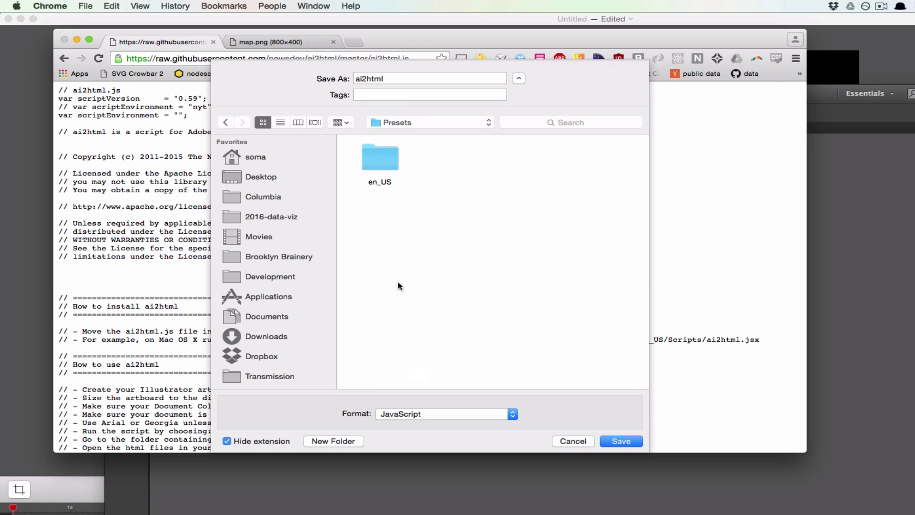
pyautogui.doubleClick(374, 151)
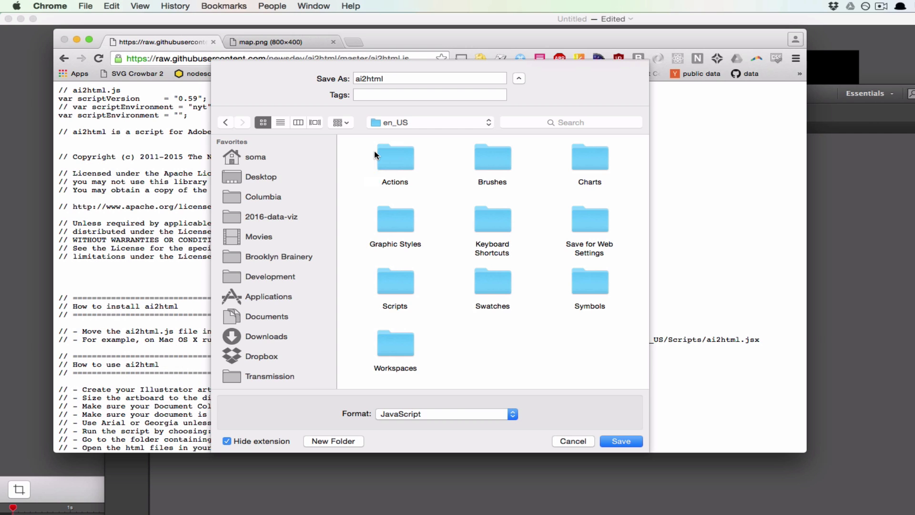
pyautogui.doubleClick(397, 281)
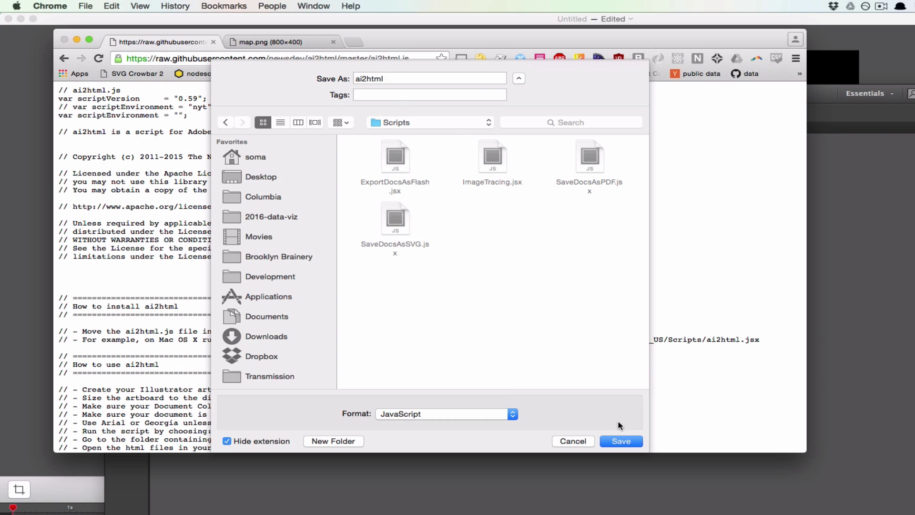
pyautogui.click(621, 442)
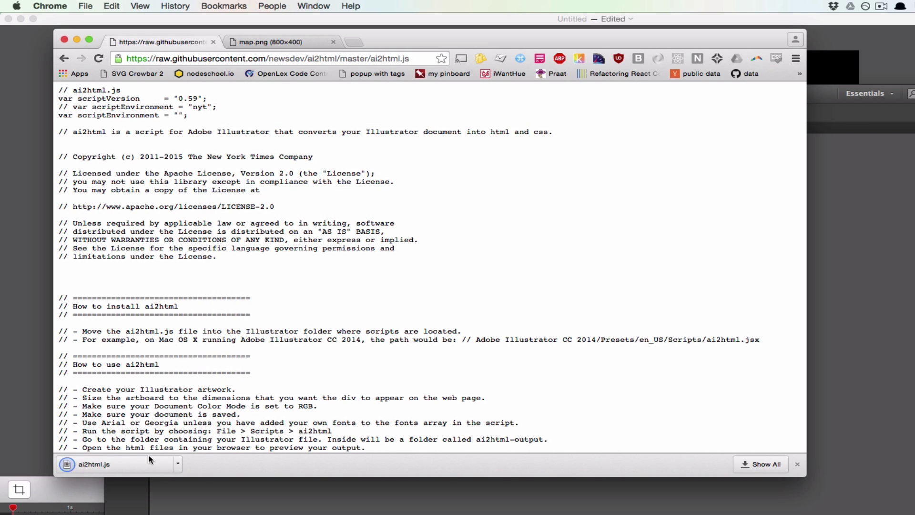
pyautogui.click(797, 466)
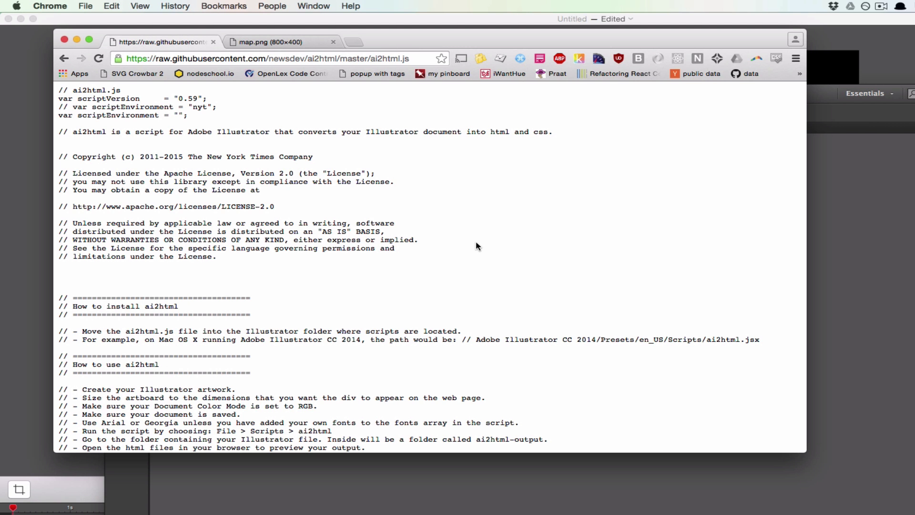
# - Switch to Illustrator and save the RGB map document as map.ai in the ai2html-tutorial folder, in Illustrator CC format
pyautogui.click(825, 212)
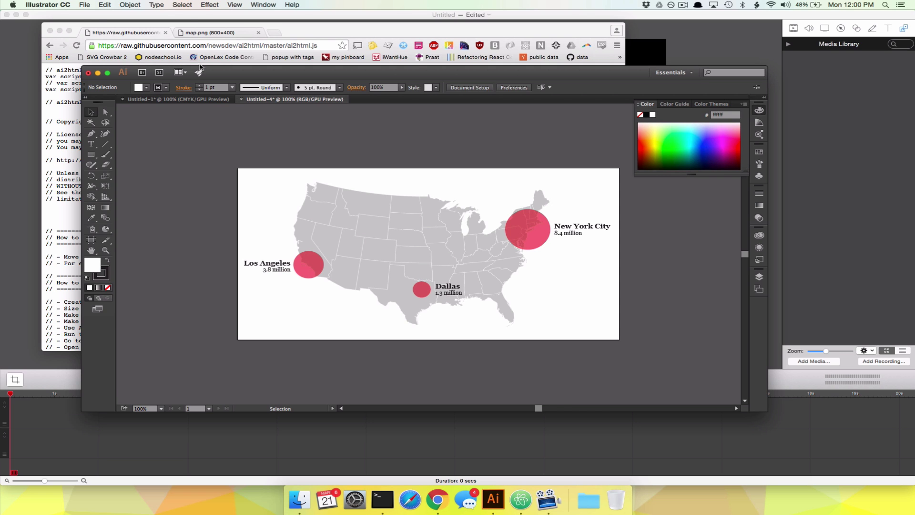
pyautogui.click(82, 4)
pyautogui.click(92, 69)
pyautogui.click(489, 101)
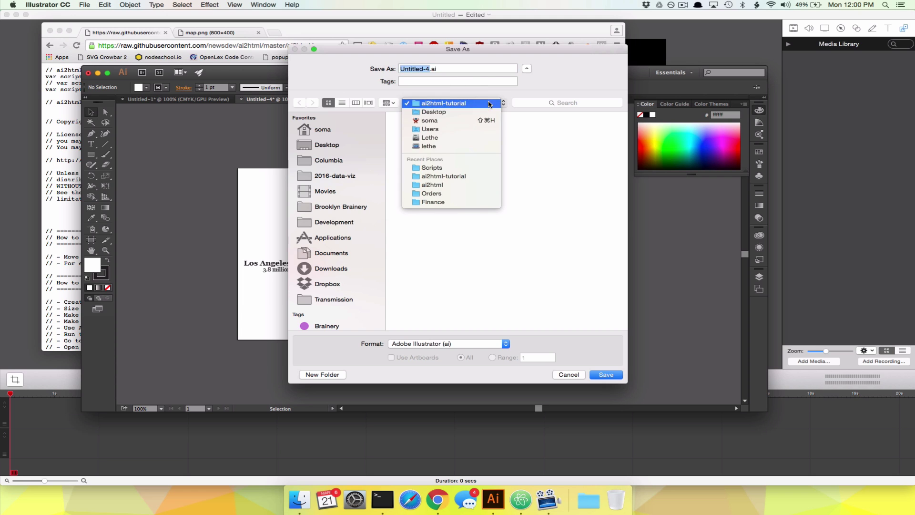
pyautogui.click(477, 104)
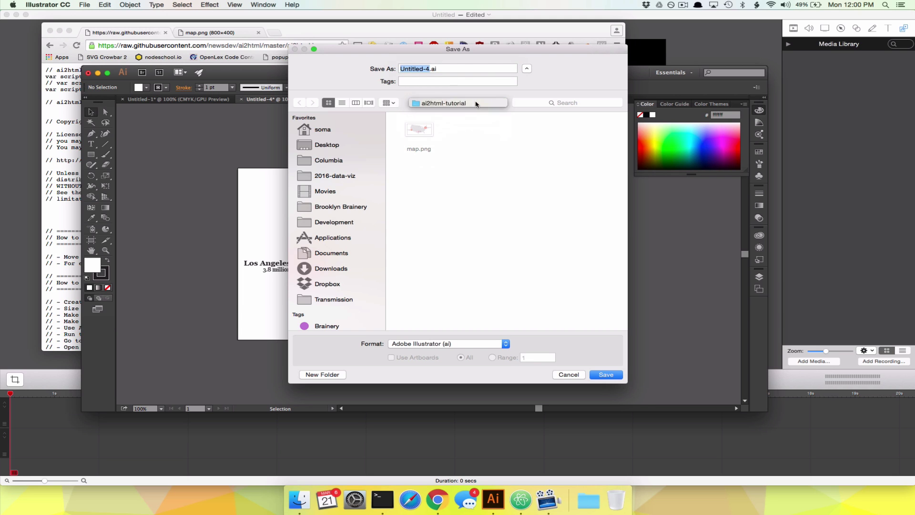
pyautogui.write('map')
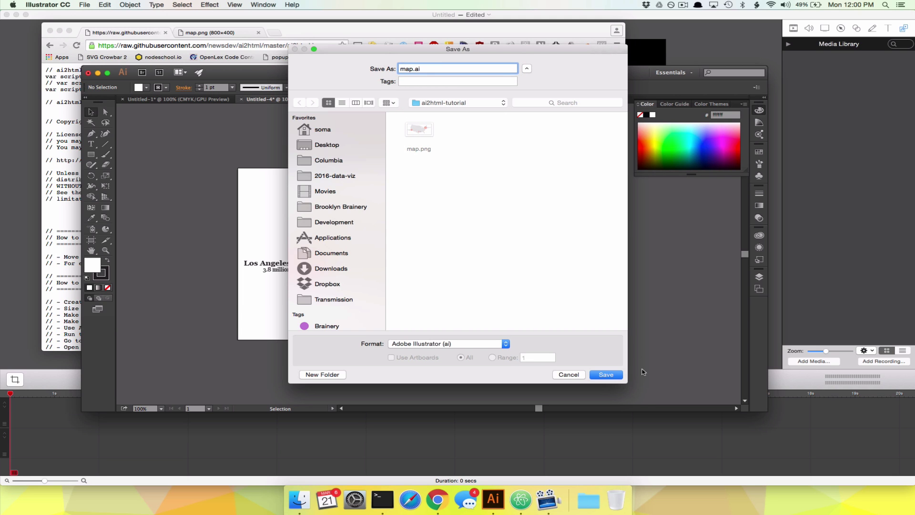
pyautogui.click(609, 374)
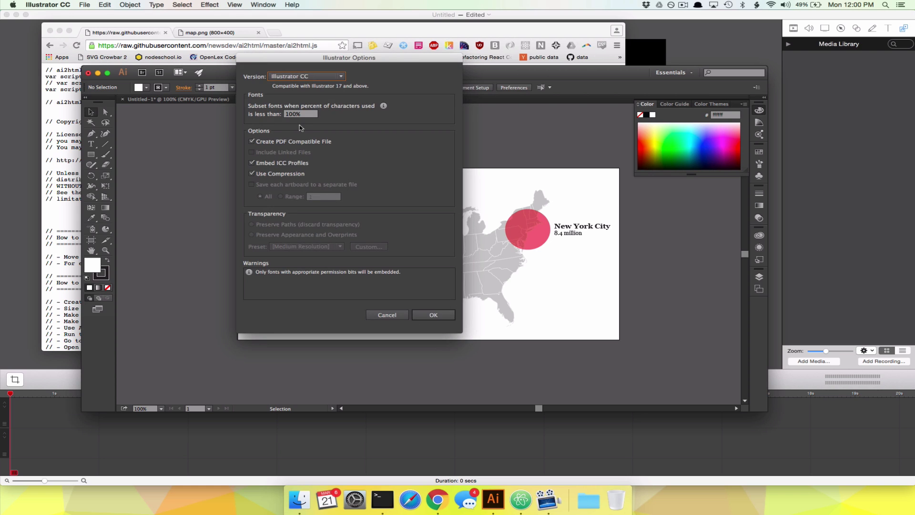
pyautogui.click(433, 315)
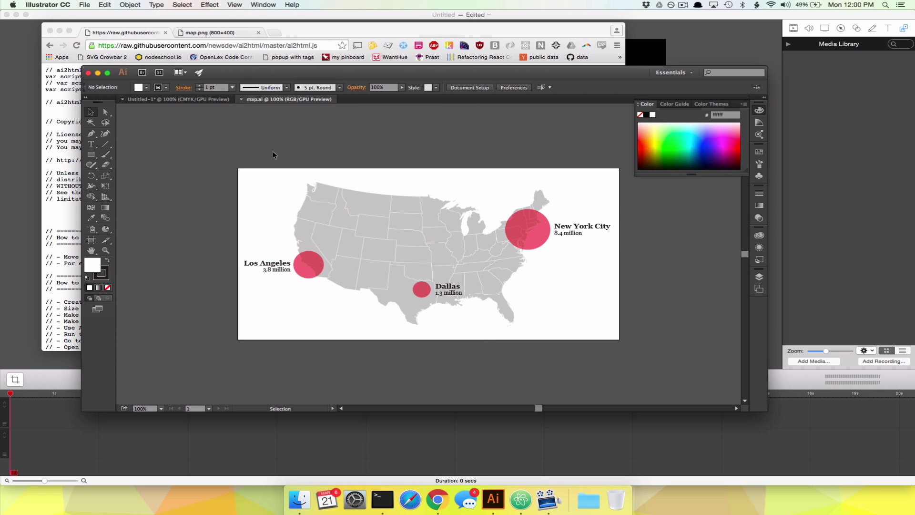
# - Run the ai2html script on map.ai
pyautogui.click(87, 4)
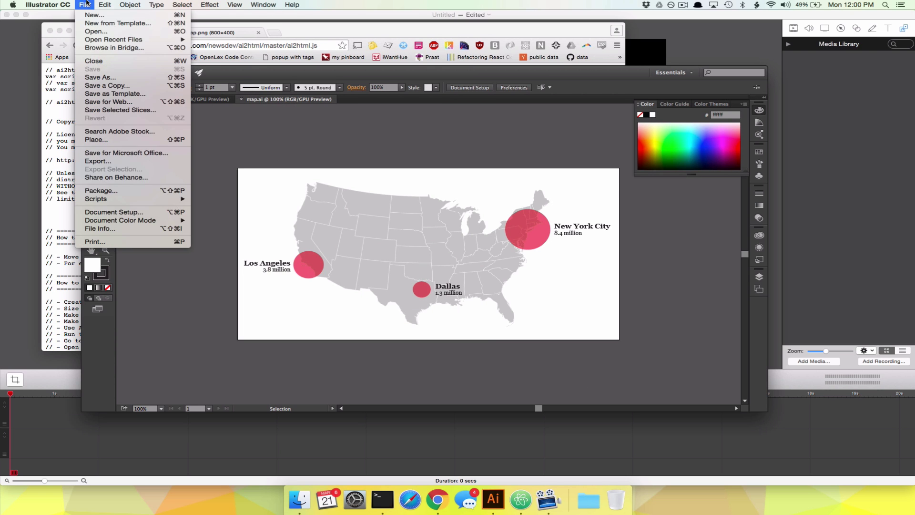
pyautogui.moveTo(141, 200)
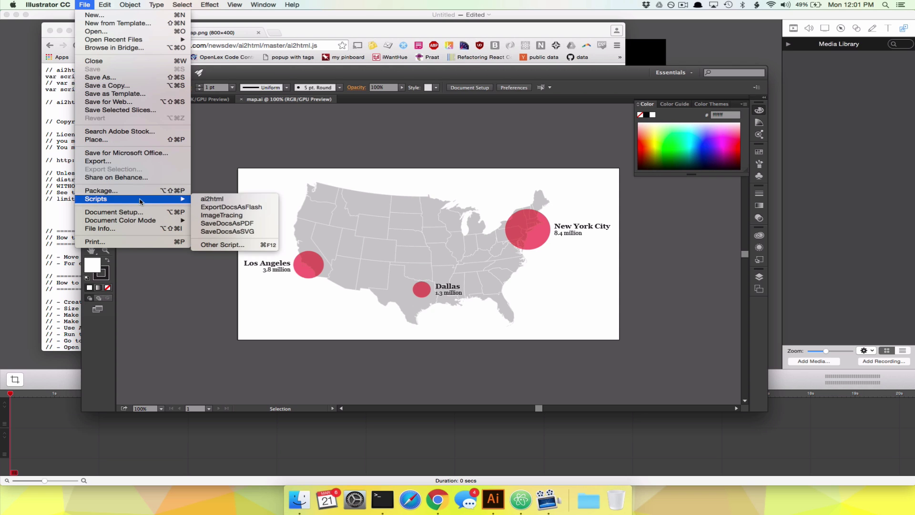
pyautogui.click(224, 200)
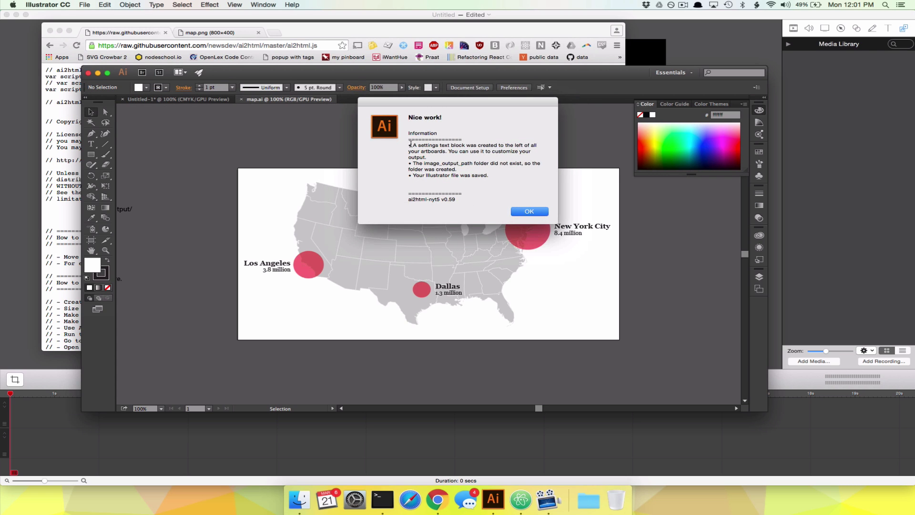
# - Read the script's completion report line by line, dismiss it and examine the ai2html-settings text block beside the artboard
pyautogui.moveTo(409, 143); pyautogui.dragTo(492, 176)
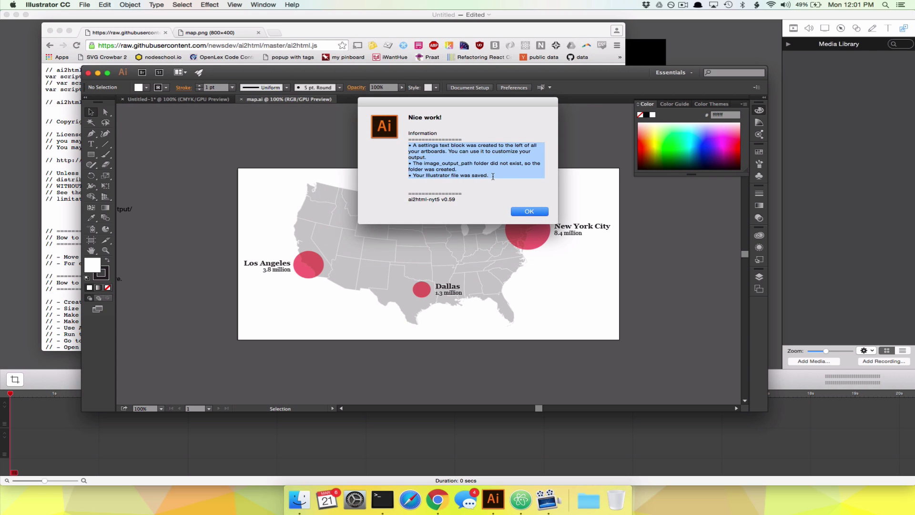
pyautogui.tripleClick(420, 148)
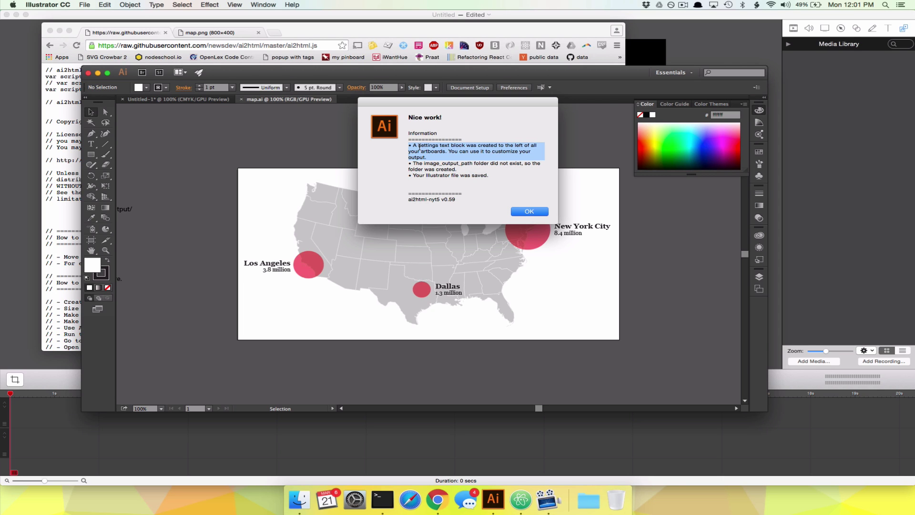
pyautogui.tripleClick(423, 167)
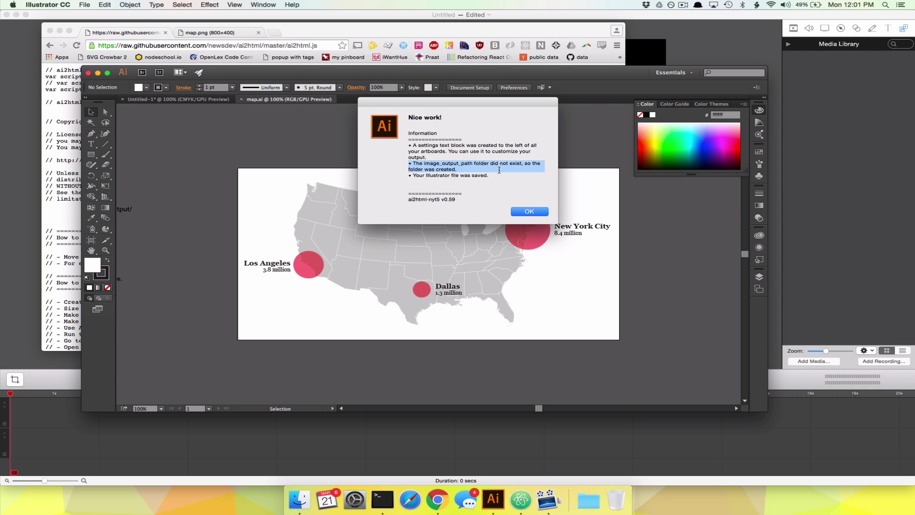
pyautogui.tripleClick(455, 175)
pyautogui.click(468, 182)
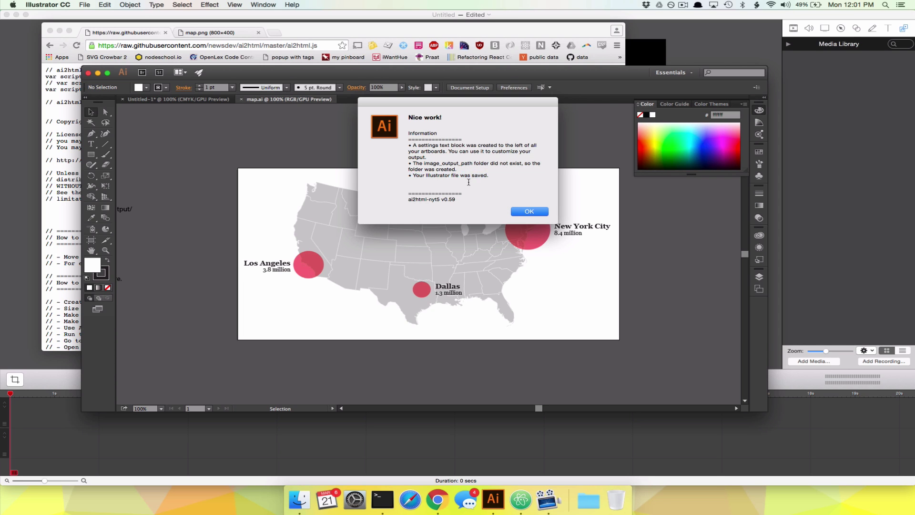
pyautogui.click(528, 212)
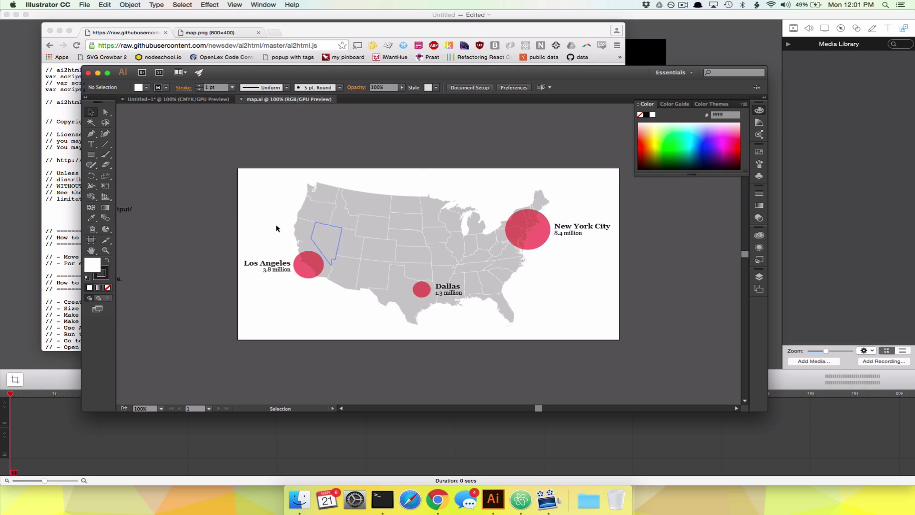
pyautogui.hscroll(-5, 243, 218)
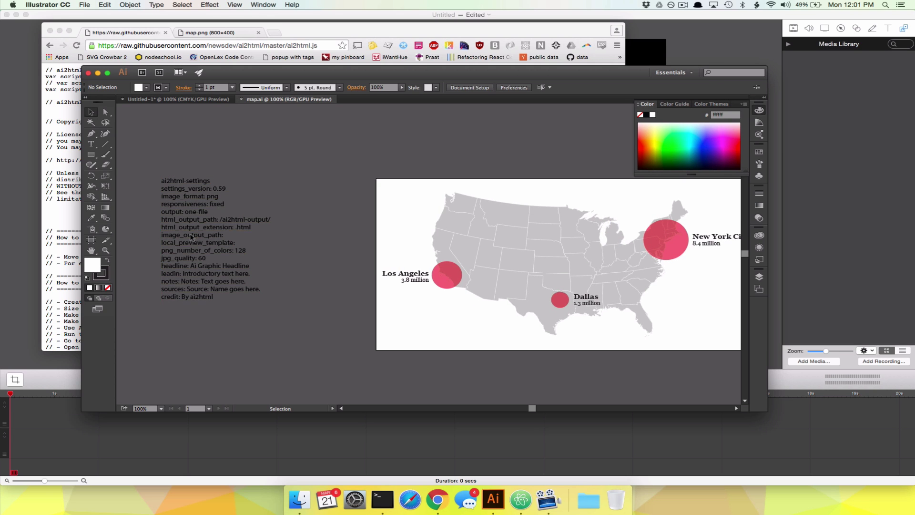
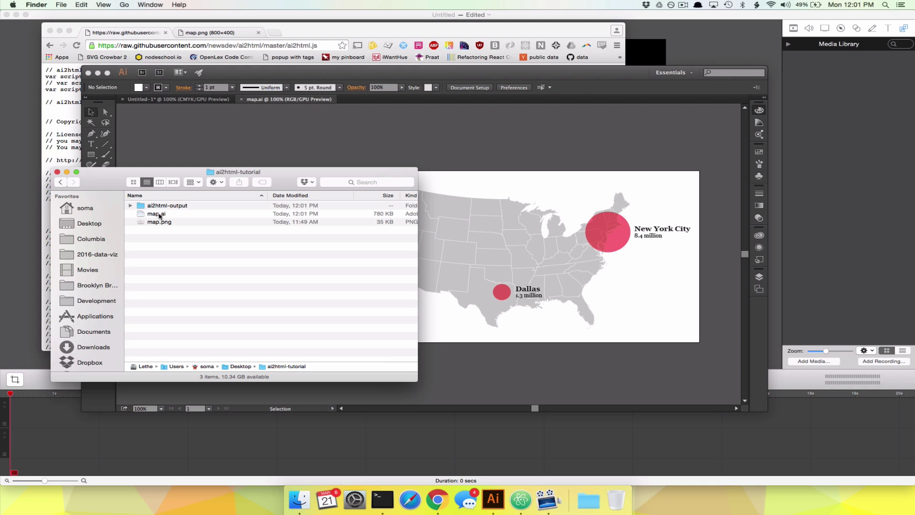
# - Switch to Finder, open ai2html-output inside the ai2html-tutorial folder, view map-Artboard_1.png and close the image
pyautogui.click(162, 216)
pyautogui.click(181, 206)
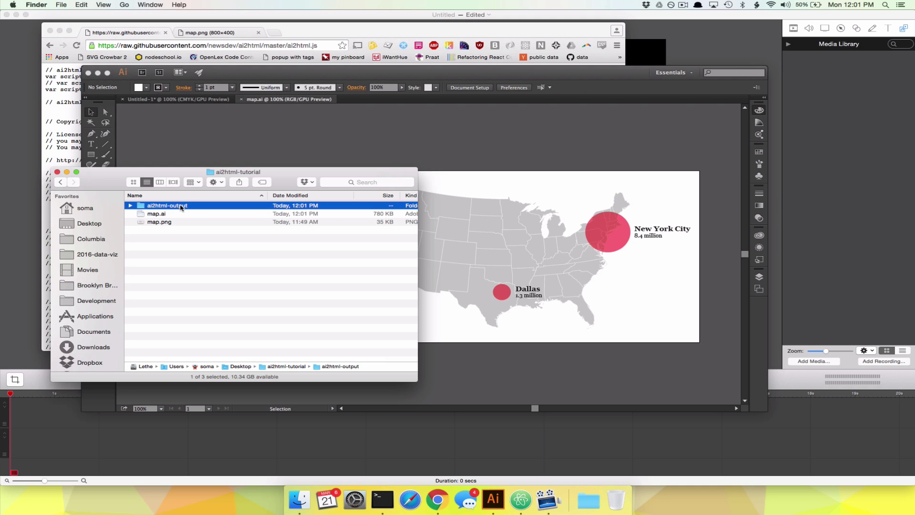
pyautogui.doubleClick(166, 206)
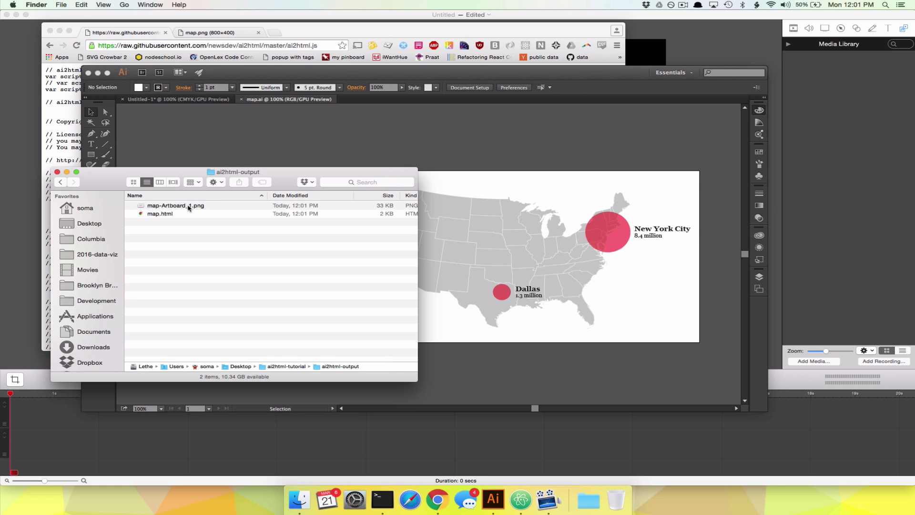
pyautogui.doubleClick(187, 207)
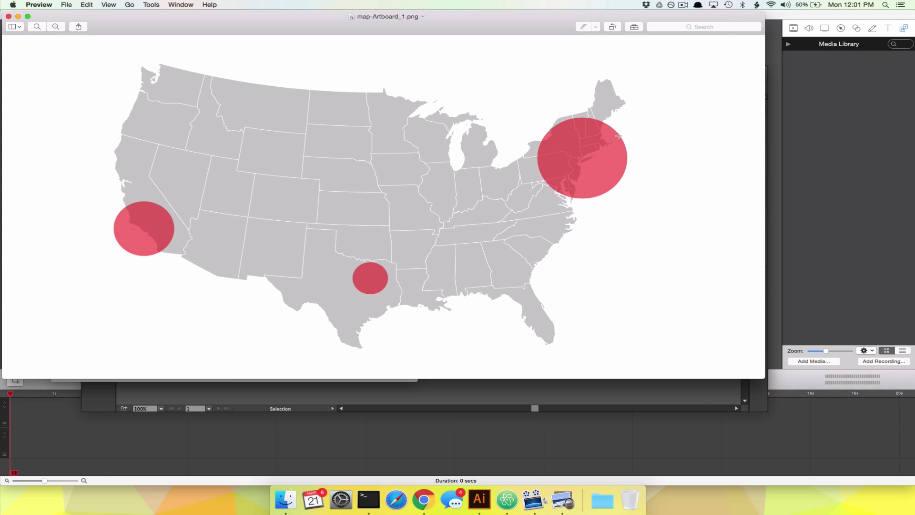
pyautogui.click(9, 17)
# - Open map.html from the output folder in Chrome and compare it with the already open map.png
pyautogui.click(166, 224)
pyautogui.doubleClick(161, 215)
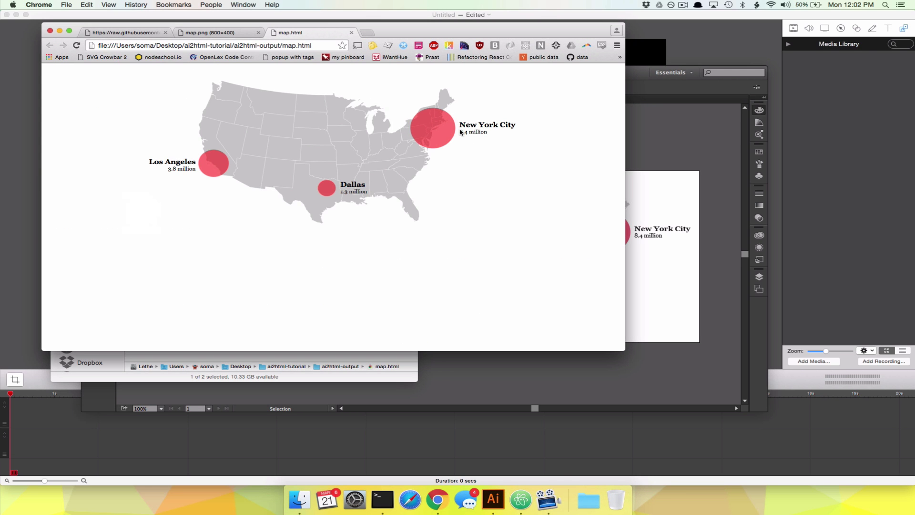
pyautogui.click(209, 34)
pyautogui.click(306, 33)
pyautogui.click(220, 34)
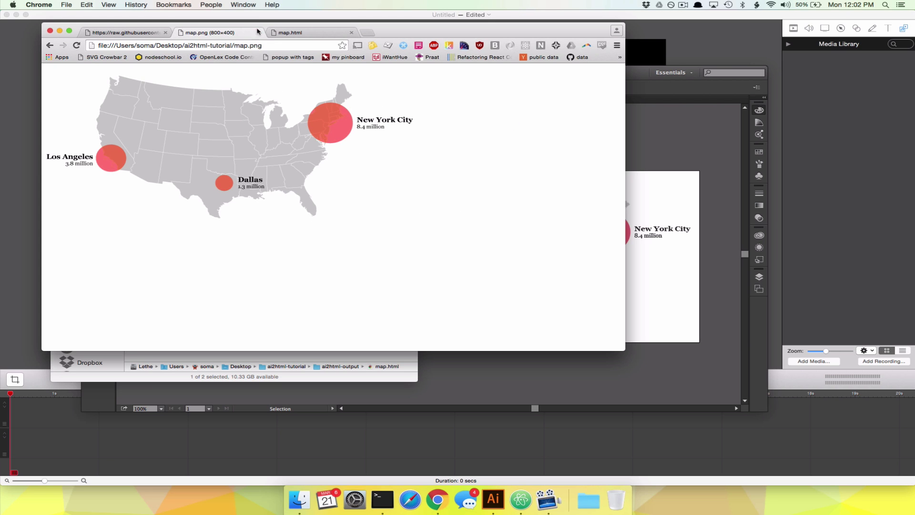
# - Switch back and forth between the map.html and map.png tabs to compare the two renderings, ending on map.html
pyautogui.click(319, 34)
pyautogui.click(213, 33)
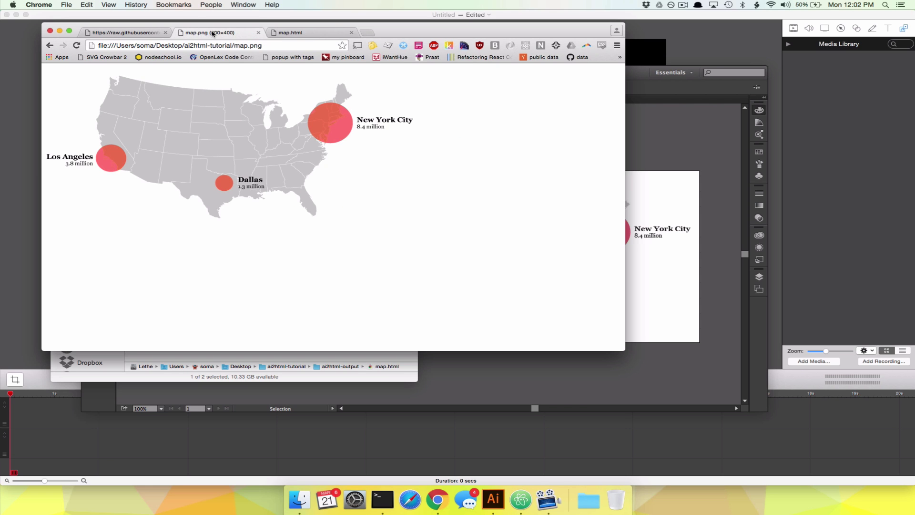
pyautogui.click(315, 33)
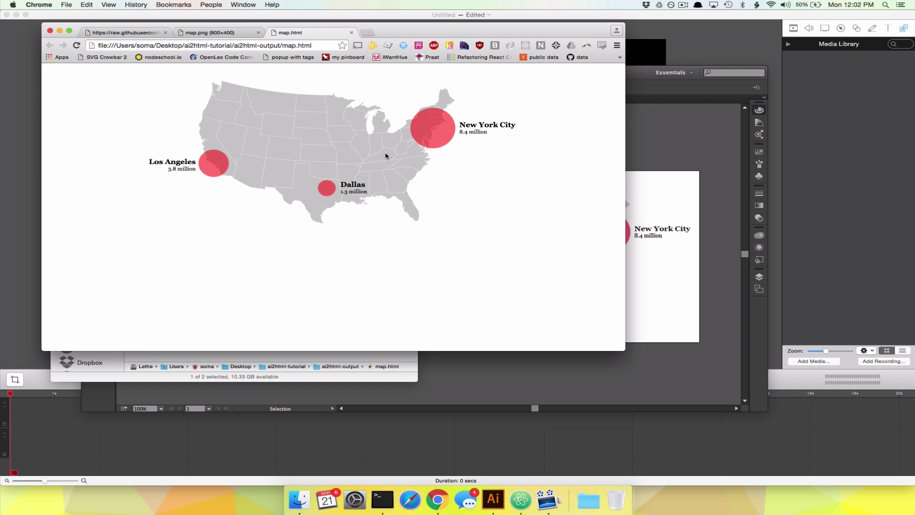
# - Select the New York City, Dallas and Los Angeles labels in map.html to check whether they are live text
pyautogui.moveTo(465, 125); pyautogui.dragTo(503, 125)
pyautogui.tripleClick(466, 133)
pyautogui.doubleClick(341, 186)
pyautogui.click(346, 192)
pyautogui.doubleClick(244, 153)
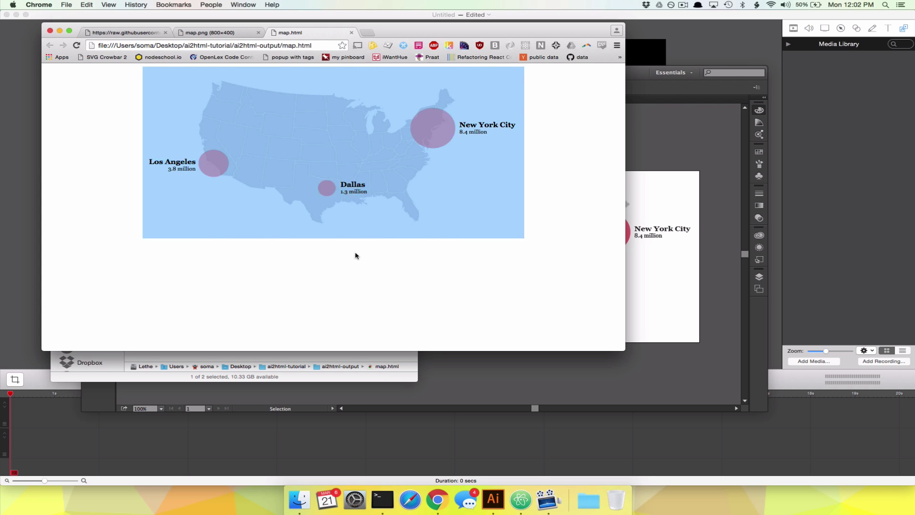
pyautogui.click(292, 259)
pyautogui.moveTo(149, 161); pyautogui.dragTo(341, 175)
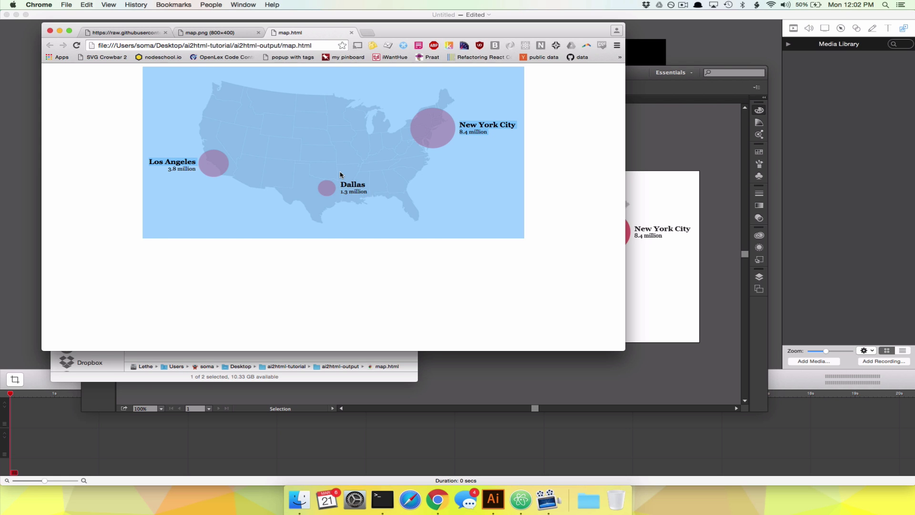
# - Search the map.html page for "new york" and close the search
pyautogui.click(352, 283)
pyautogui.press('super+f')
pyautogui.write('new york')
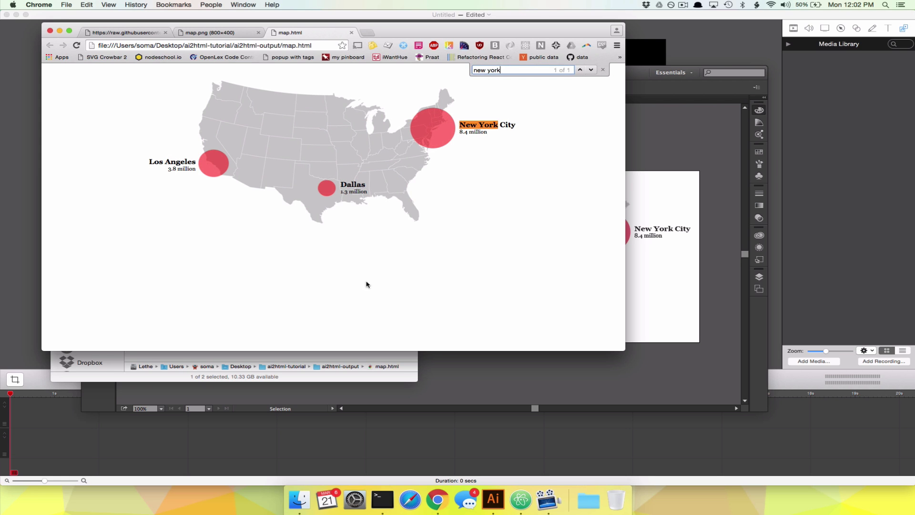
pyautogui.press('Escape')
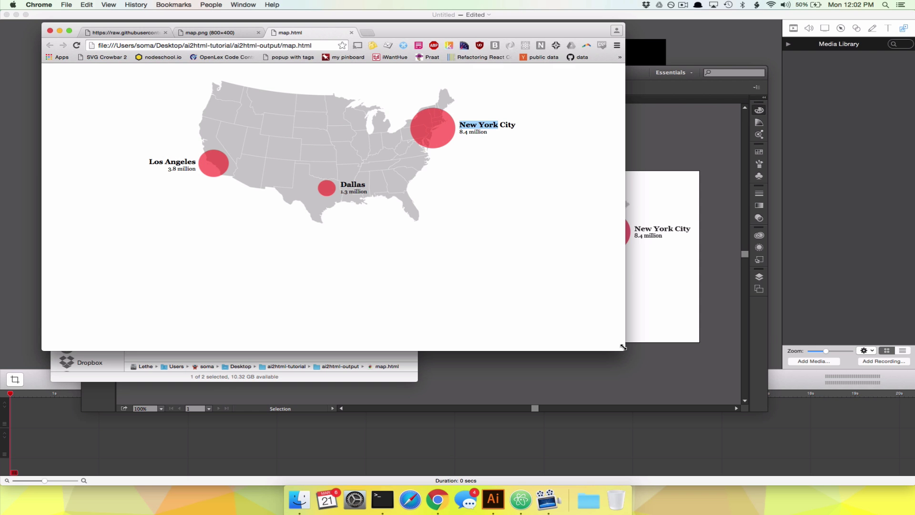
# - Shrink the Chrome window slightly to check how map.html responds, and close the Finder window behind it
pyautogui.moveTo(623, 347); pyautogui.dragTo(591, 316)
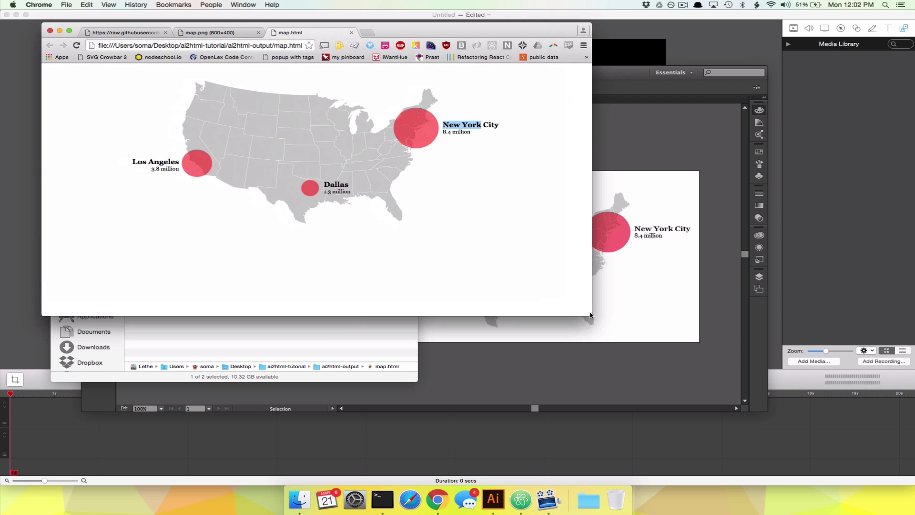
pyautogui.click(327, 340)
pyautogui.click(57, 171)
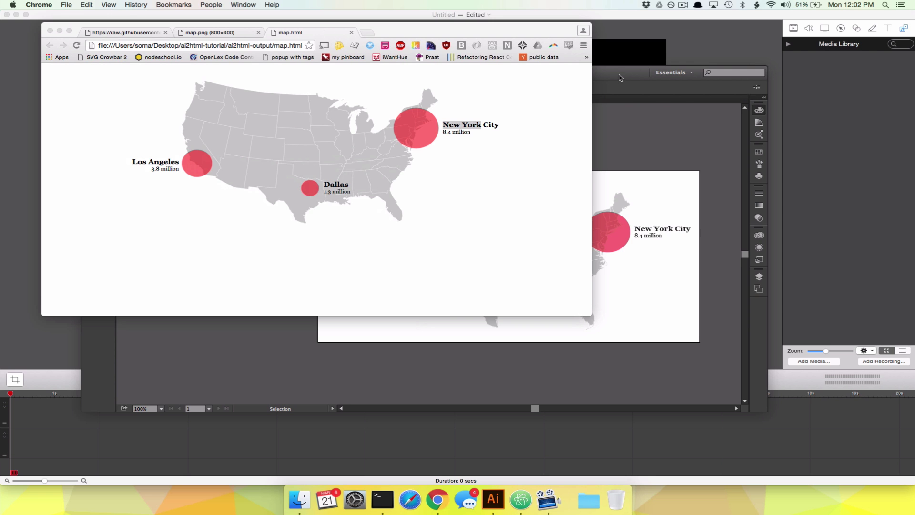
# - Switch to Illustrator and examine the responsiveness setting and its value in the ai2html-settings text block beside the artboard
pyautogui.click(622, 150)
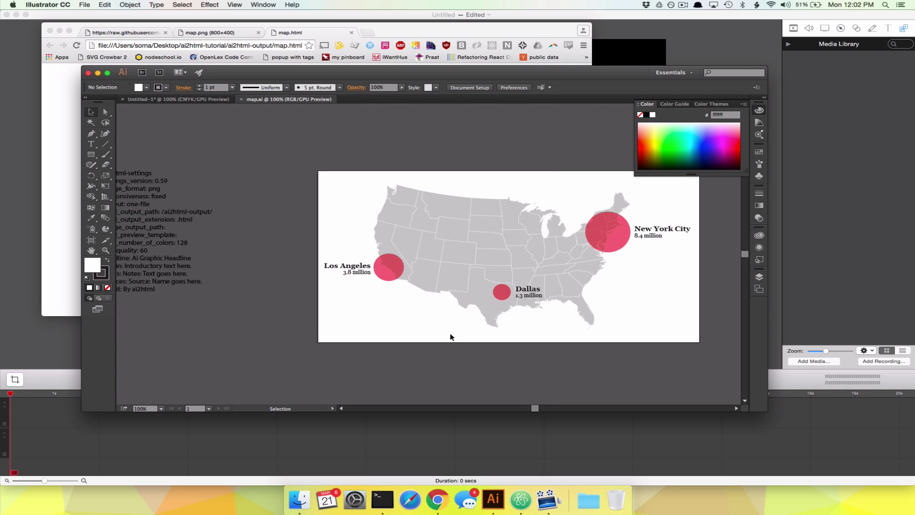
pyautogui.hscroll(-5, 346, 205)
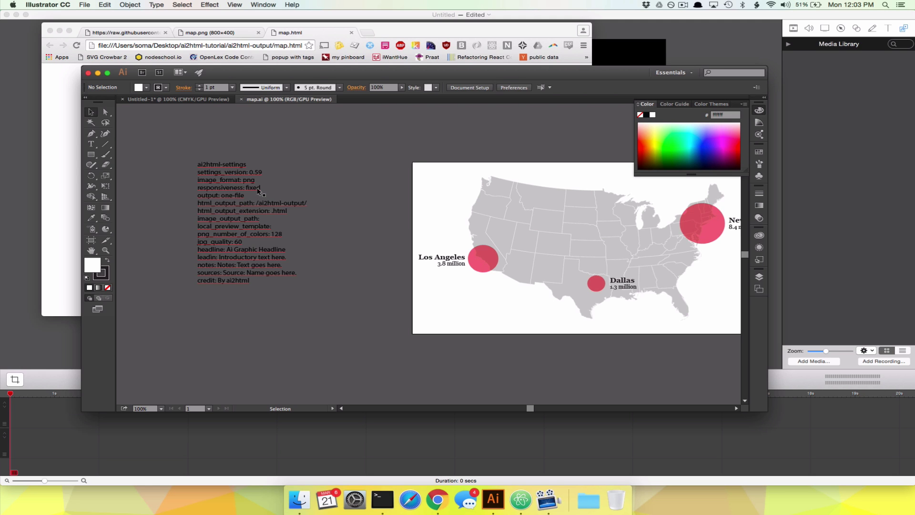
pyautogui.doubleClick(232, 192)
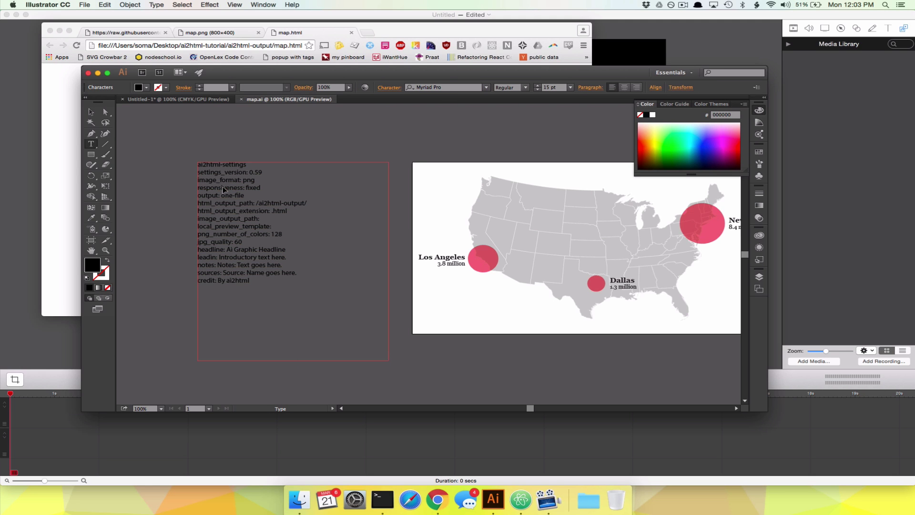
pyautogui.doubleClick(205, 188)
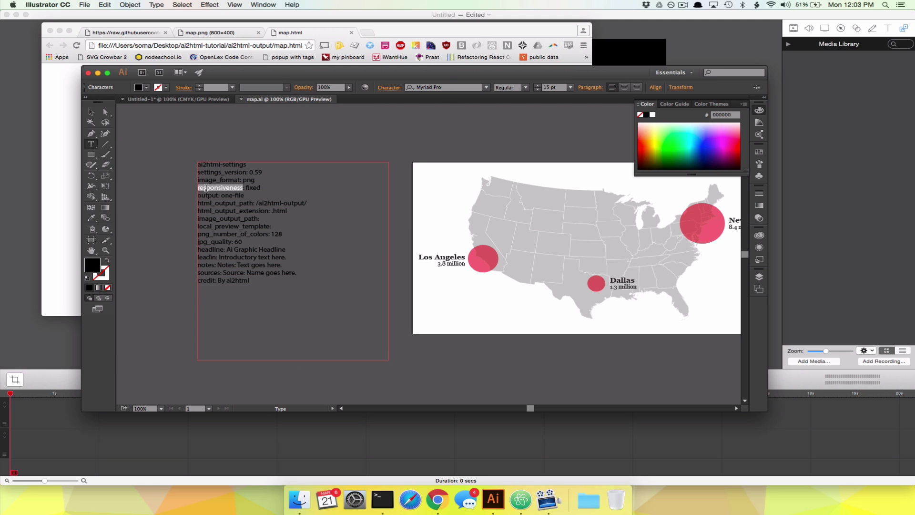
pyautogui.doubleClick(254, 188)
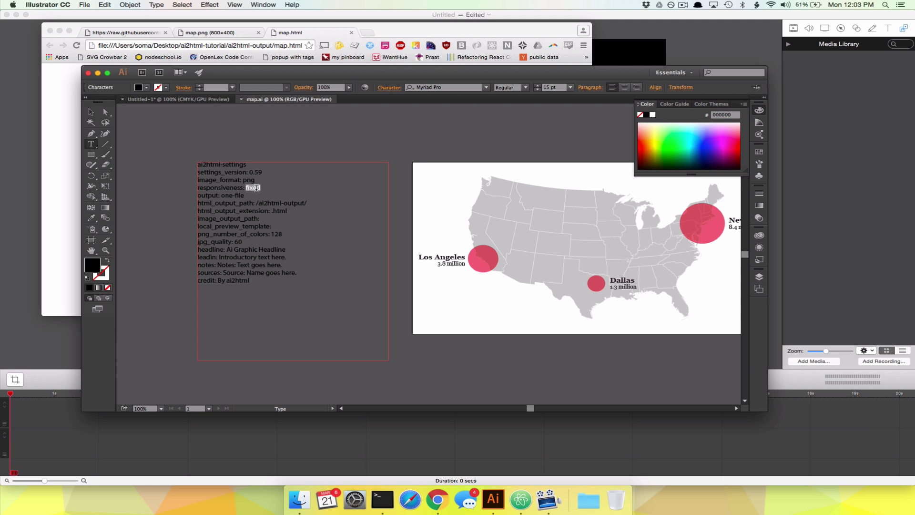
pyautogui.hscroll(5, 478, 293)
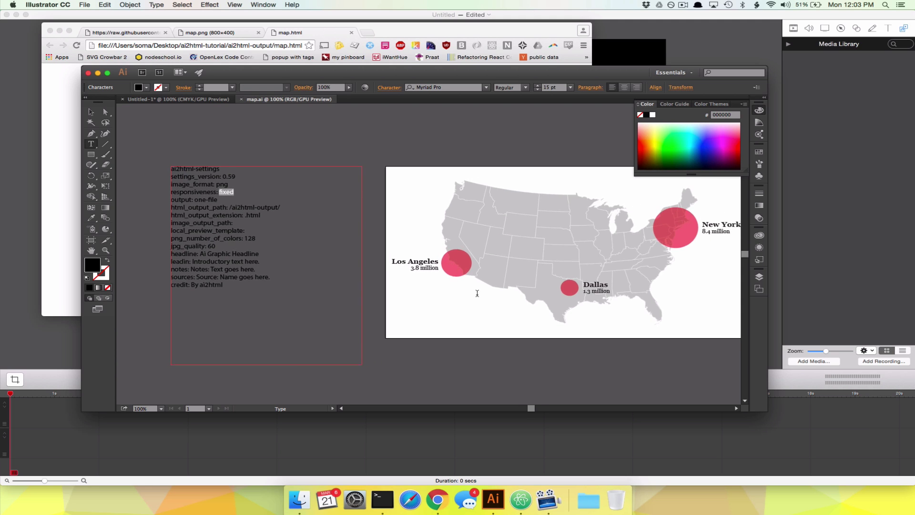
# - Switch to Chrome, widen the map.html window to check the map's sizing, and return to Illustrator
pyautogui.click(66, 135)
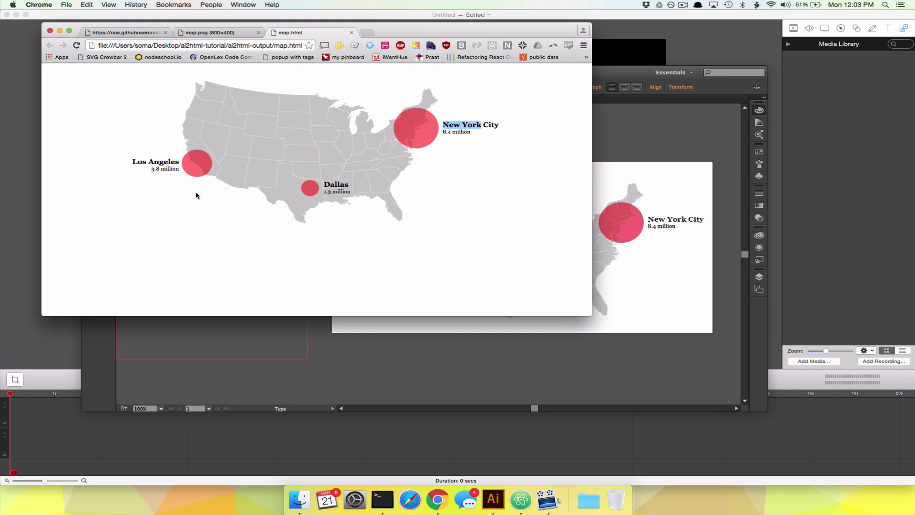
pyautogui.moveTo(588, 313); pyautogui.dragTo(695, 320)
pyautogui.press('super+Tab')
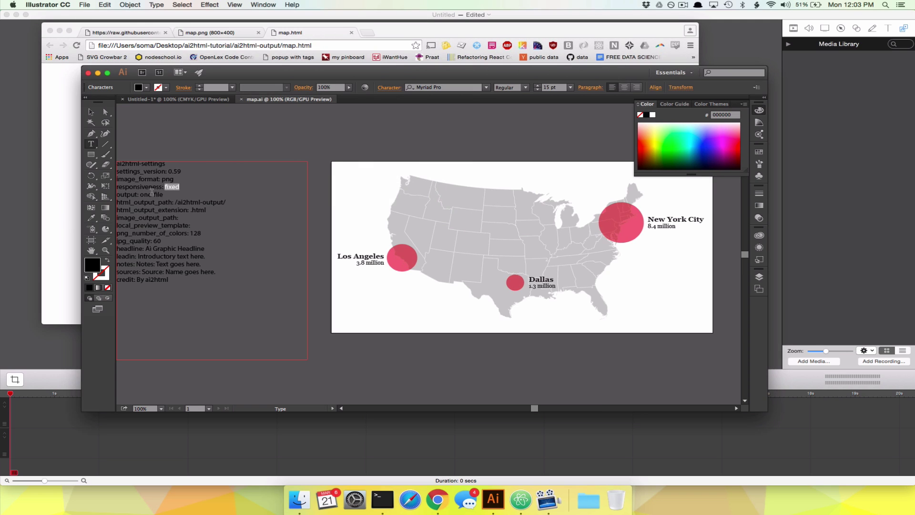
# - Change the responsiveness value in the ai2html-settings text block to dynamic and leave text editing
pyautogui.hscroll(-3, 142, 185)
pyautogui.scroll(-1, 142, 185)
pyautogui.doubleClick(200, 179)
pyautogui.write('dynamic')
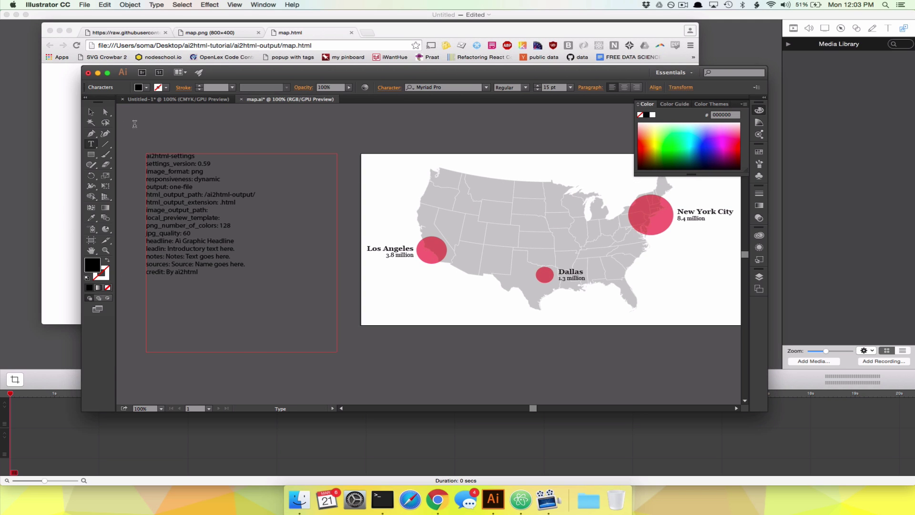
pyautogui.click(90, 111)
pyautogui.click(201, 128)
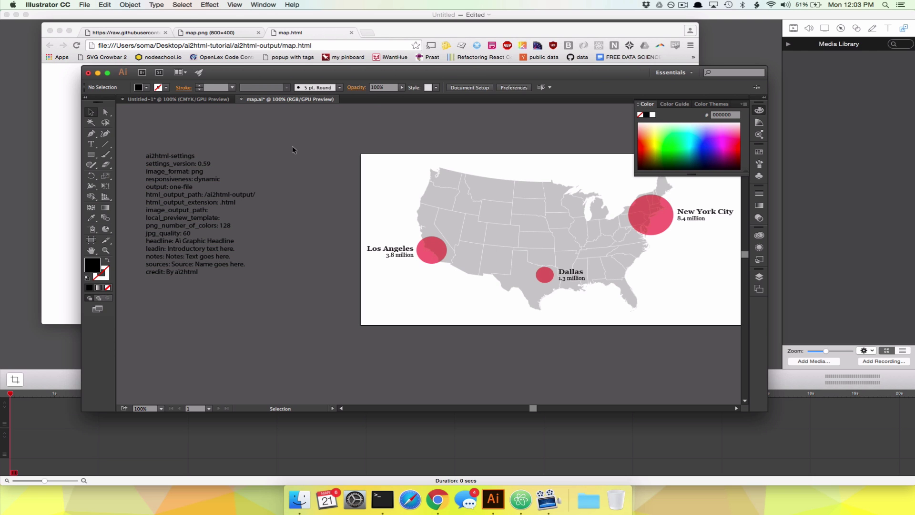
# - Run the ai2html script again on map.ai with the edited settings and dismiss its completion report
pyautogui.click(85, 4)
pyautogui.moveTo(161, 200)
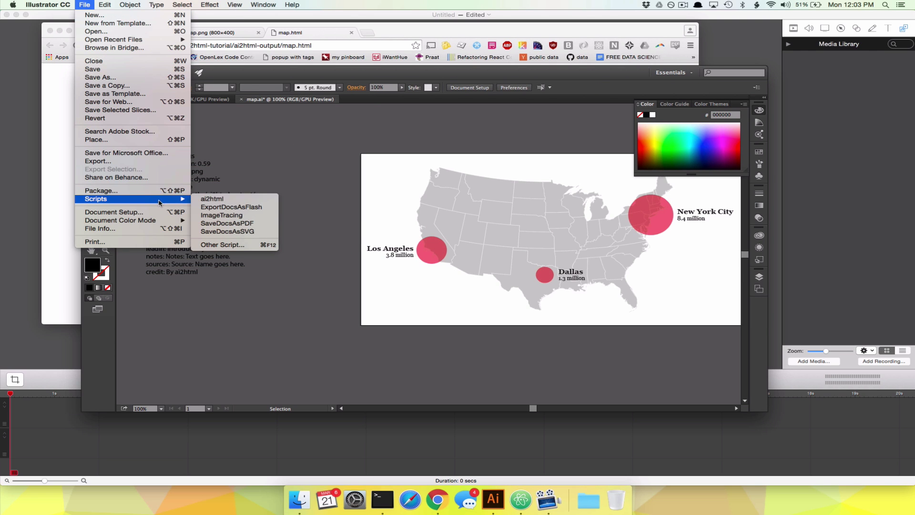
pyautogui.click(217, 200)
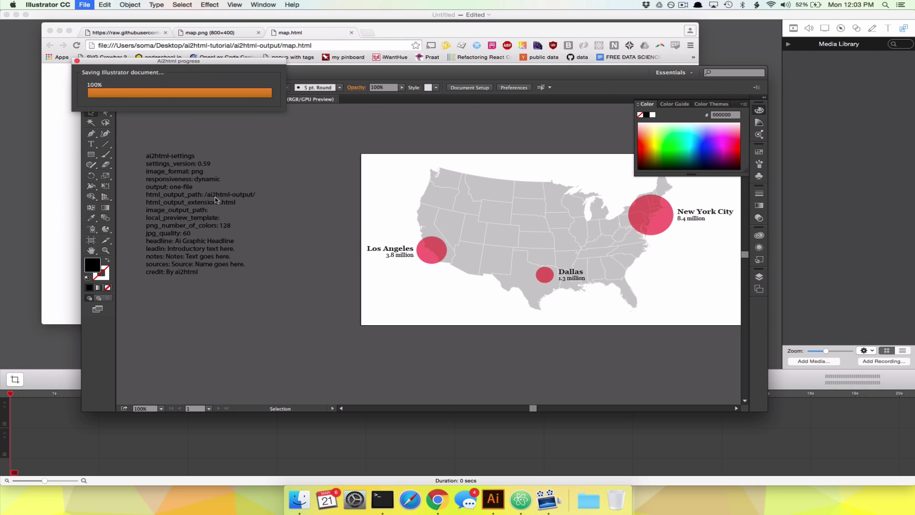
pyautogui.moveTo(414, 154); pyautogui.dragTo(489, 154)
pyautogui.click(530, 191)
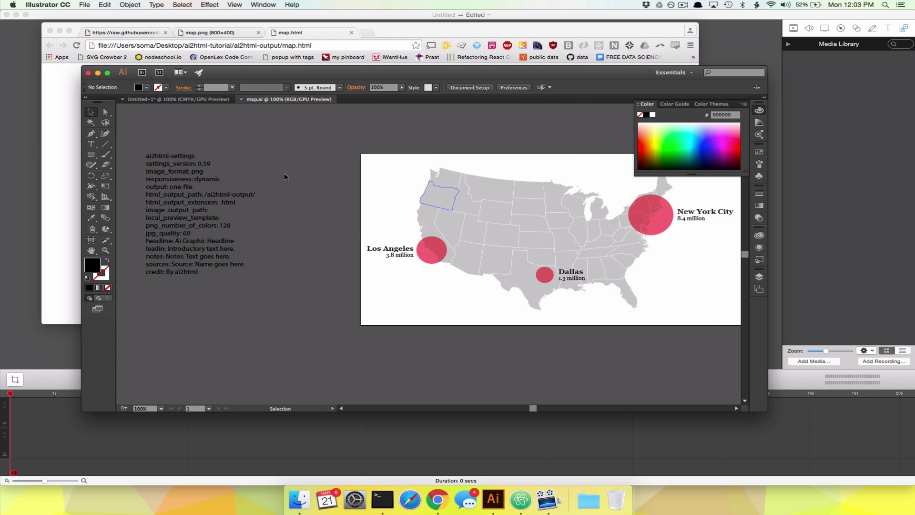
# - Reload map.html in Chrome and resize the browser window down to a narrow width to test the map's scaling
pyautogui.click(61, 138)
pyautogui.click(76, 46)
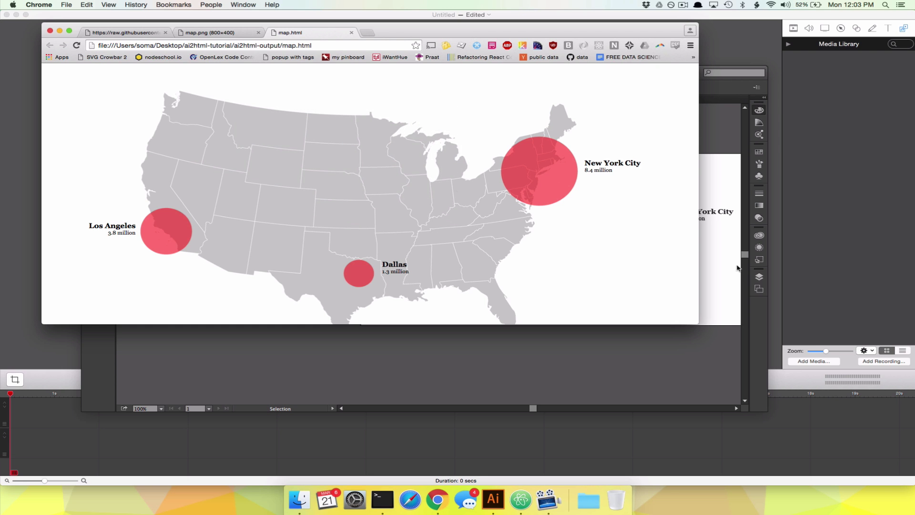
pyautogui.moveTo(698, 321); pyautogui.dragTo(137, 192)
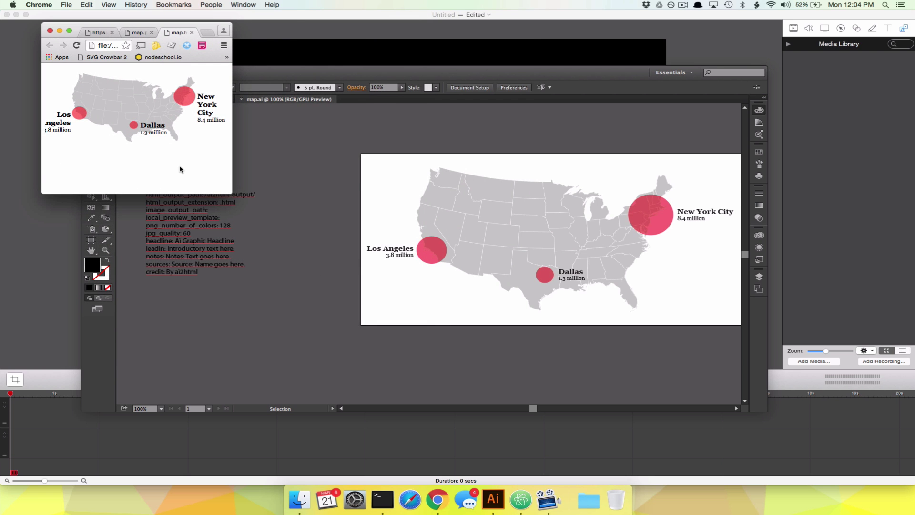
# - Highlight the New York City and Los Angeles labels in the narrow map to inspect how their text fits, then deselect them
pyautogui.tripleClick(205, 97)
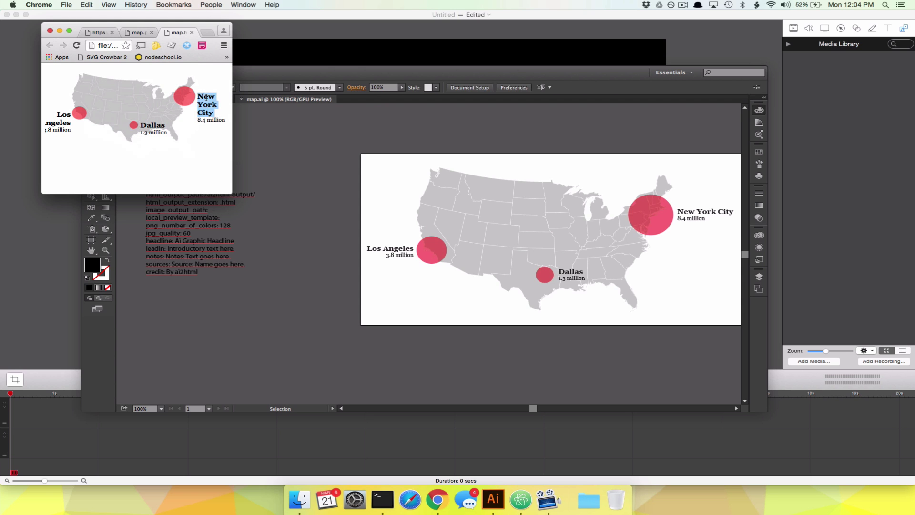
pyautogui.tripleClick(60, 120)
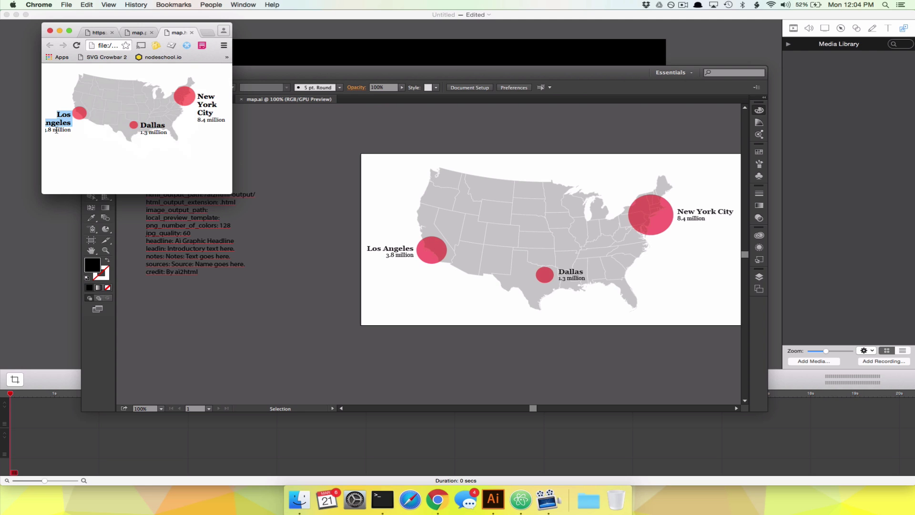
pyautogui.rightClick(56, 131)
pyautogui.click(50, 145)
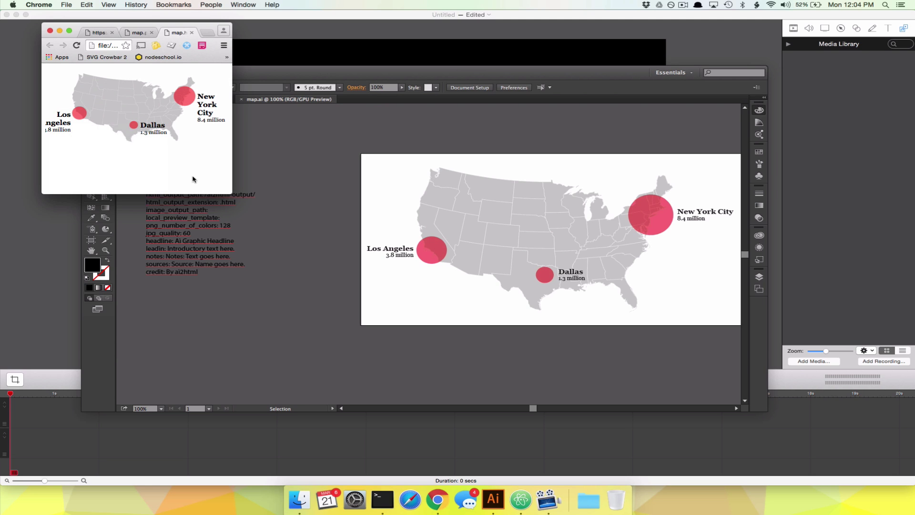